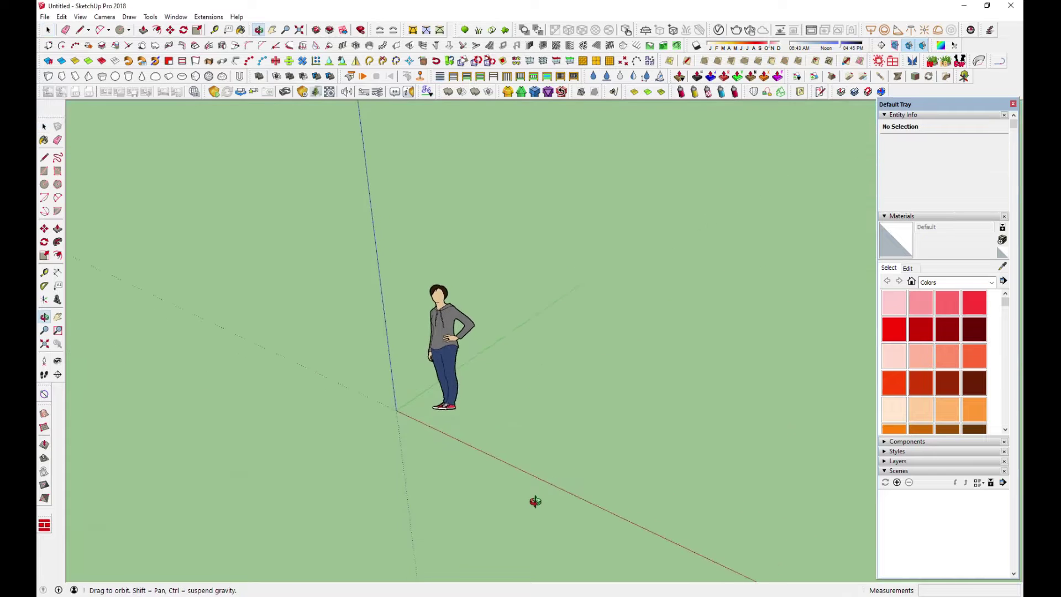
- Zoom out on the empty model that holds only the scale figure
scroll(183, 362, down, 3)
scroll(182, 362, down, 2)
- Trace four corners along the red and green axes to close a long ground face beside the figure
key(l)
click(320, 408)
click(384, 355)
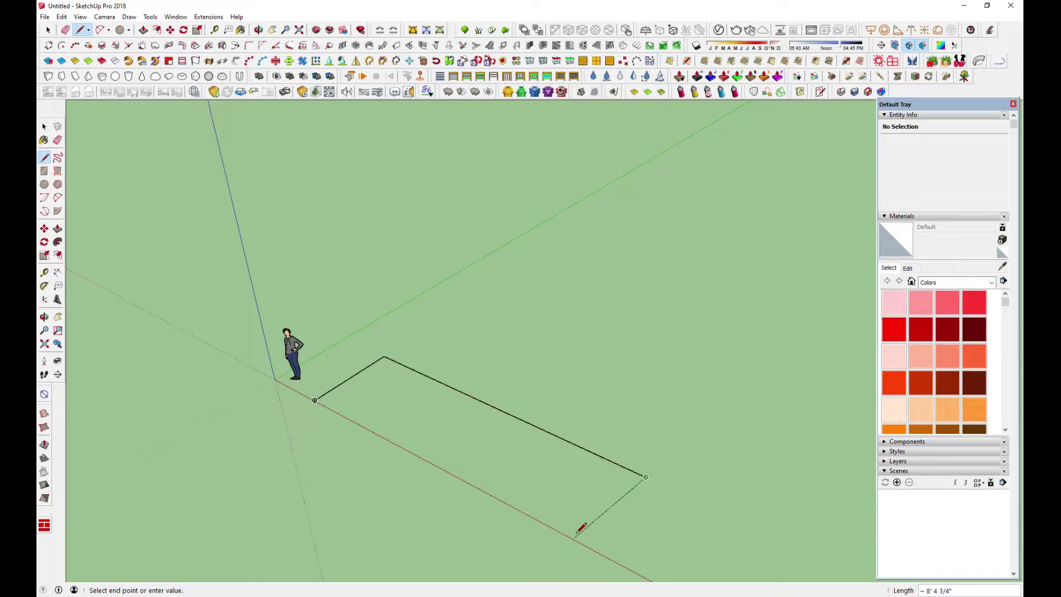
click(586, 545)
click(315, 399)
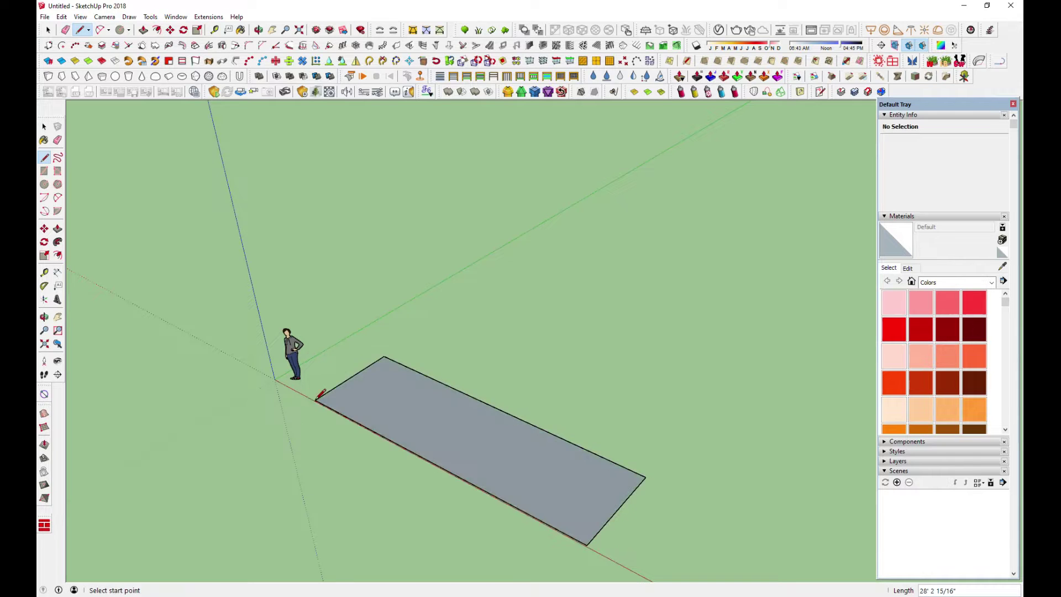
middle_drag(320, 406, 525, 507)
scroll(523, 507, up, 3)
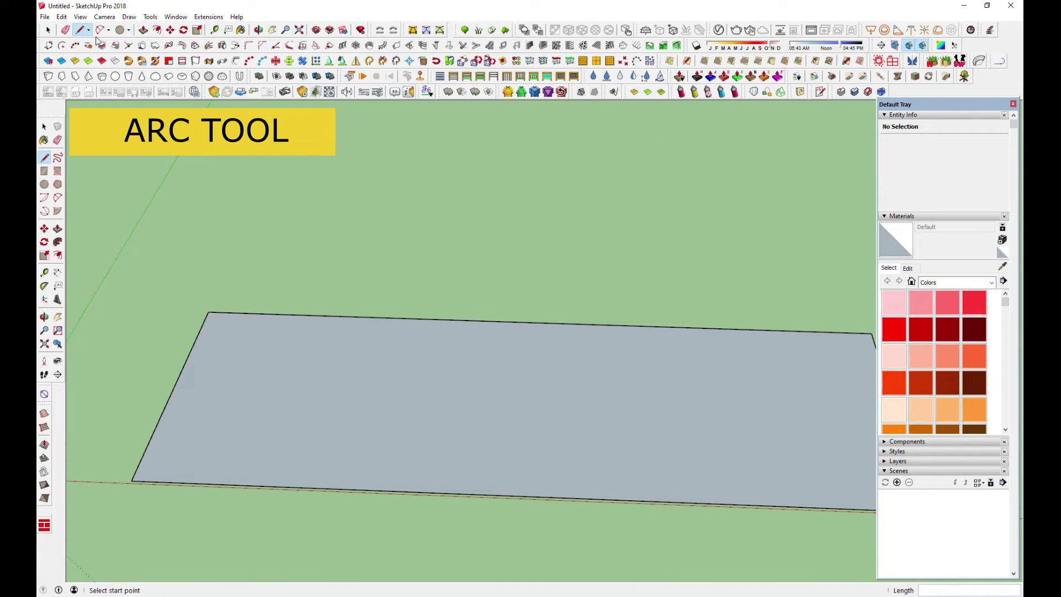
- Draw a 2-Point Arc on the face and set it to 36 segments in Entity Info
key(a)
click(204, 332)
scroll(205, 331, up, 2)
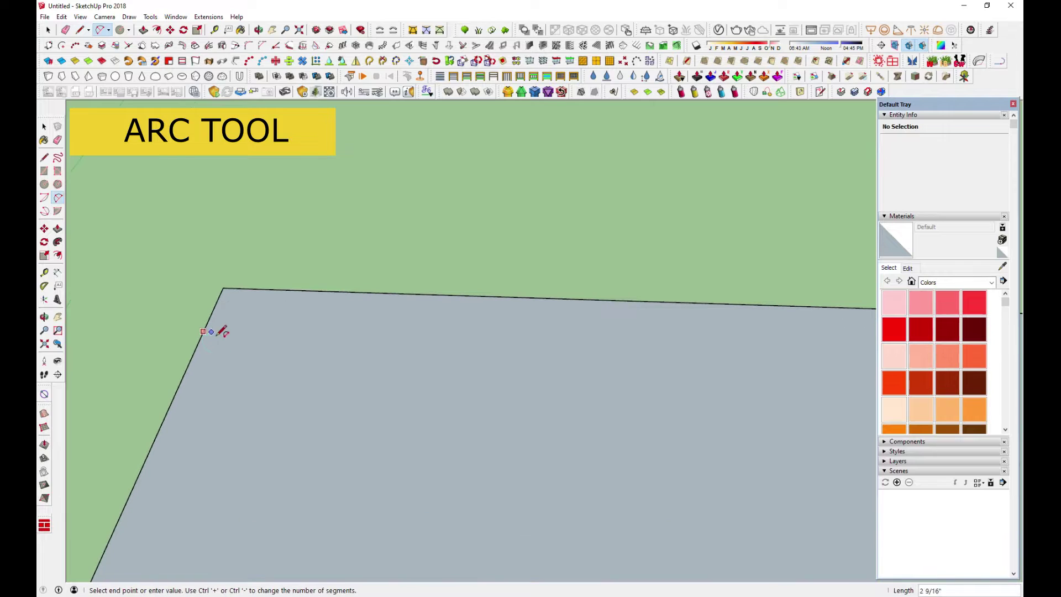
click(279, 333)
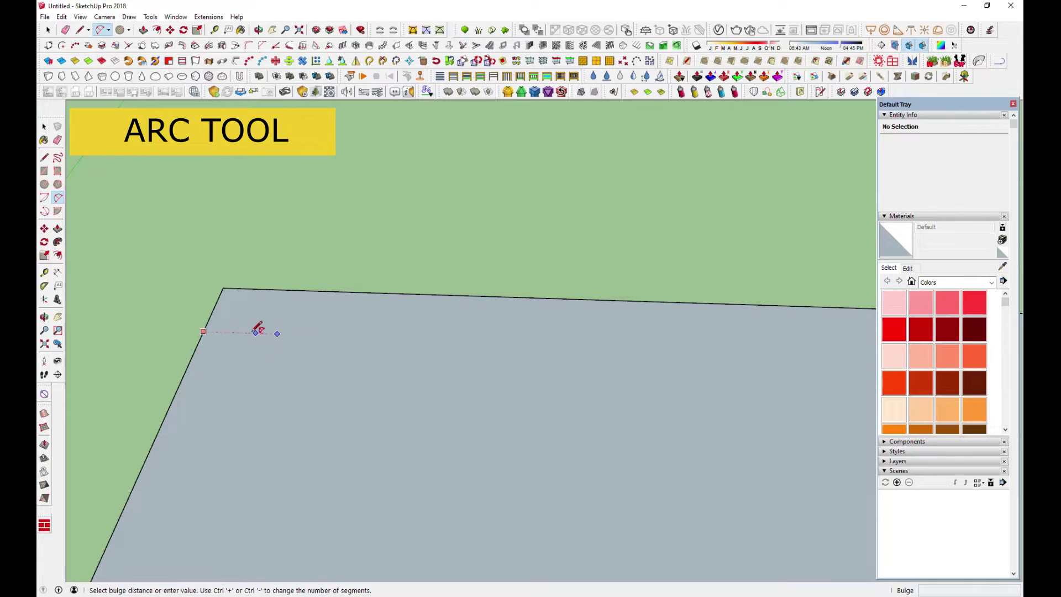
scroll(261, 330, up, 2)
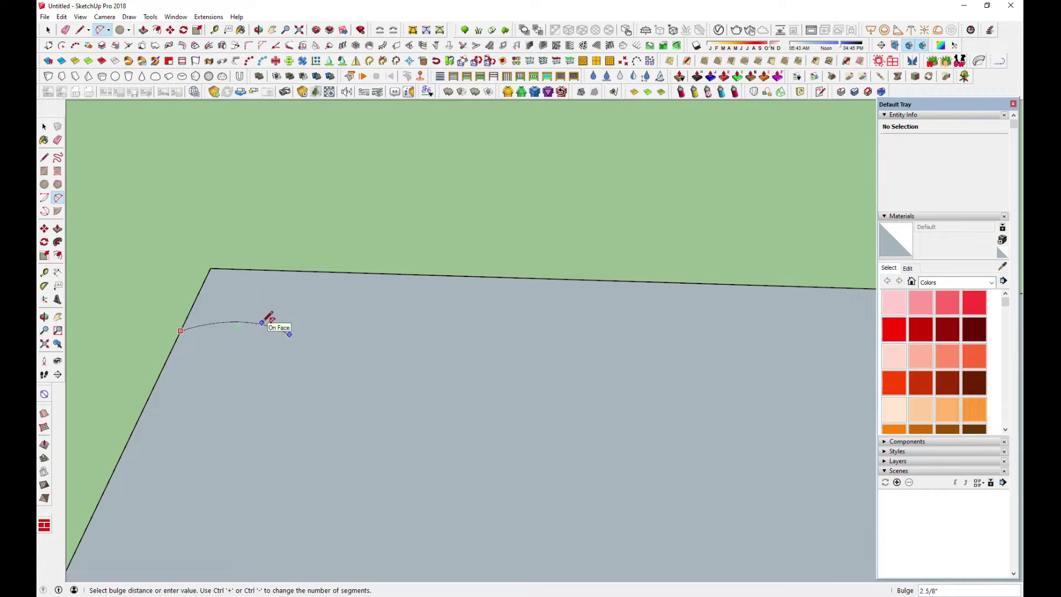
click(269, 317)
key(space)
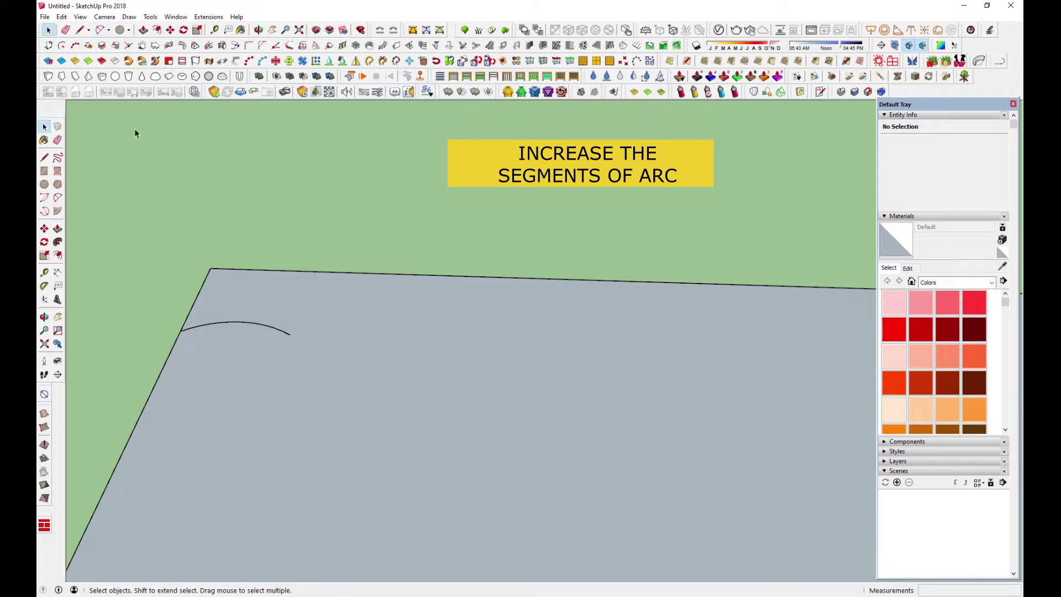
double_click(959, 166)
text(36)
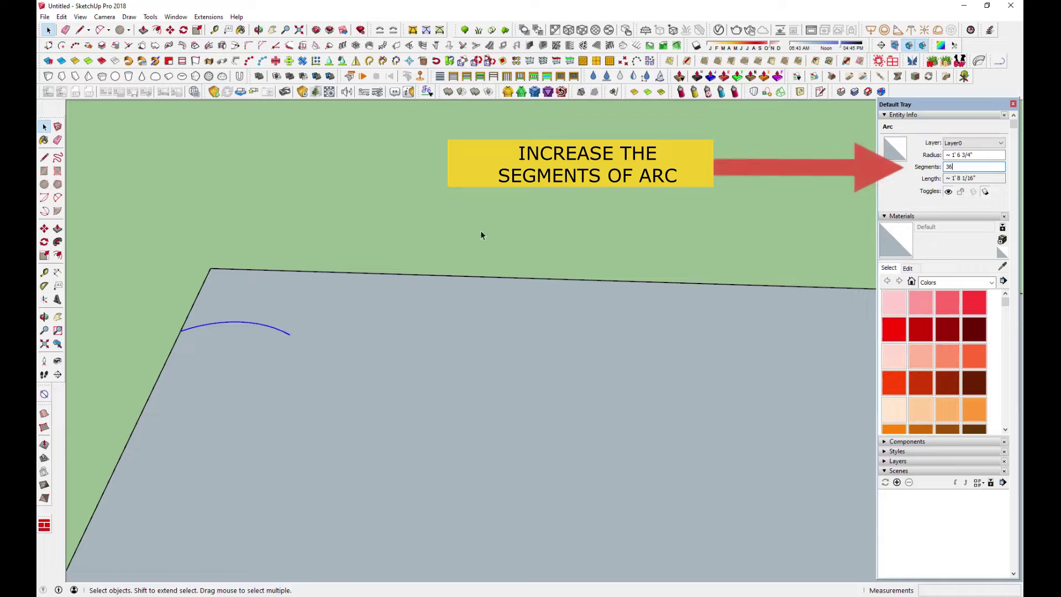
key(Return)
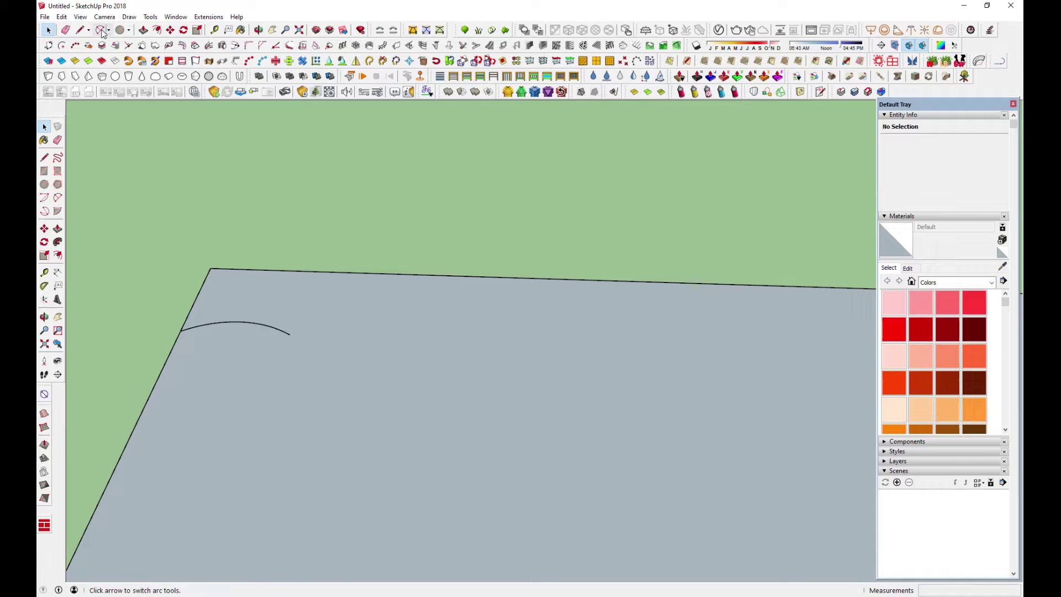
- Add a tangent arc continuing the wave and set it to 18 segments
click(101, 31)
click(289, 335)
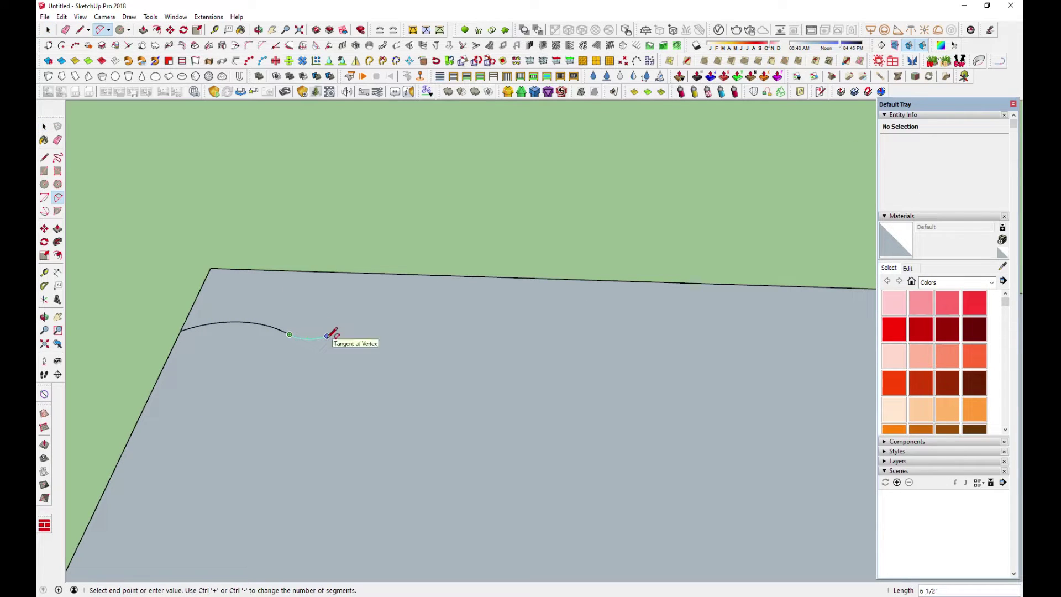
double_click(327, 335)
key(space)
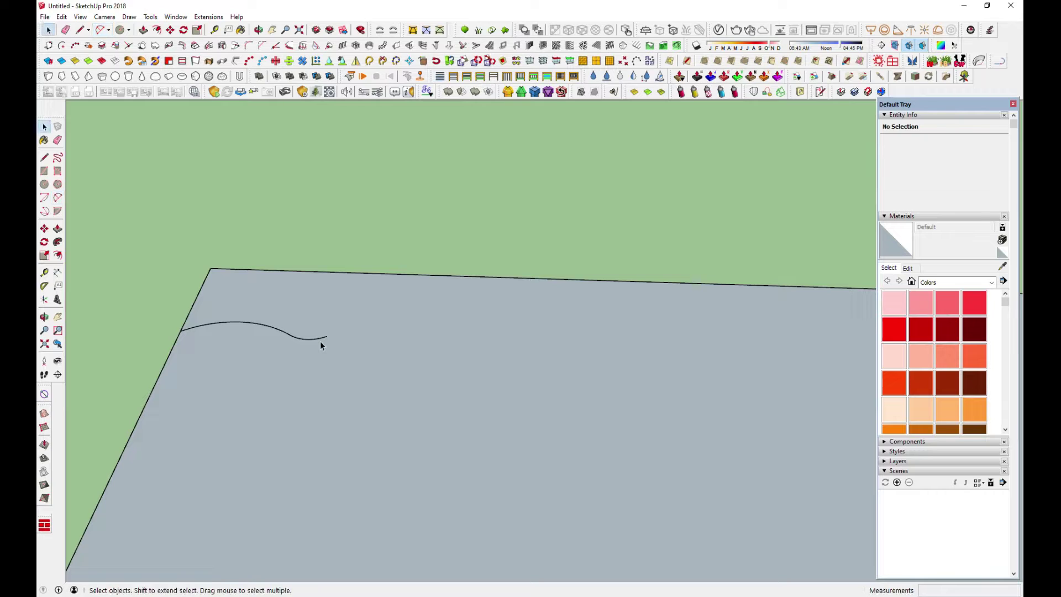
click(962, 165)
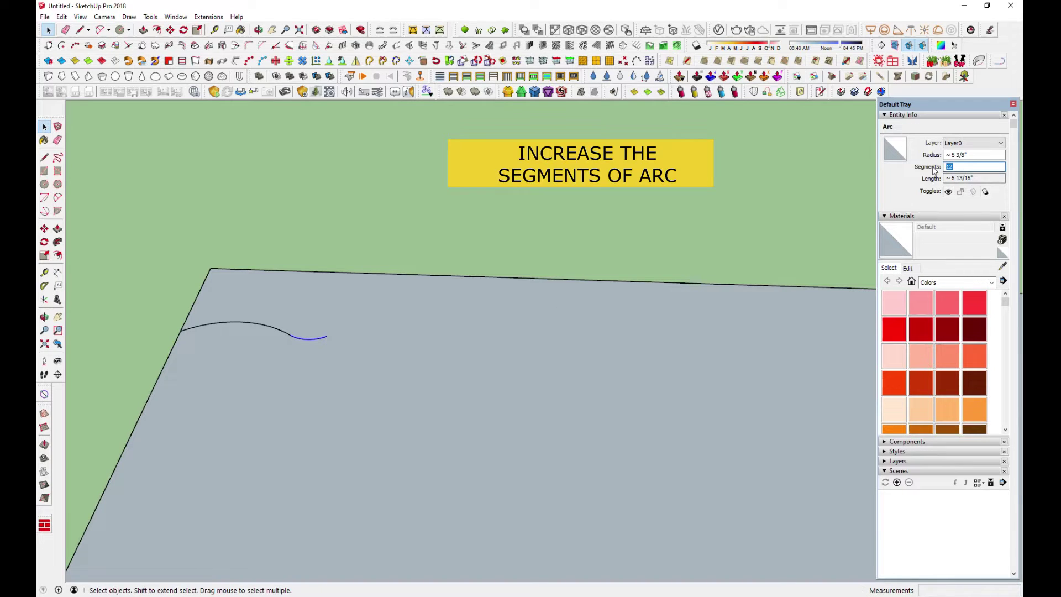
text(18)
key(Return)
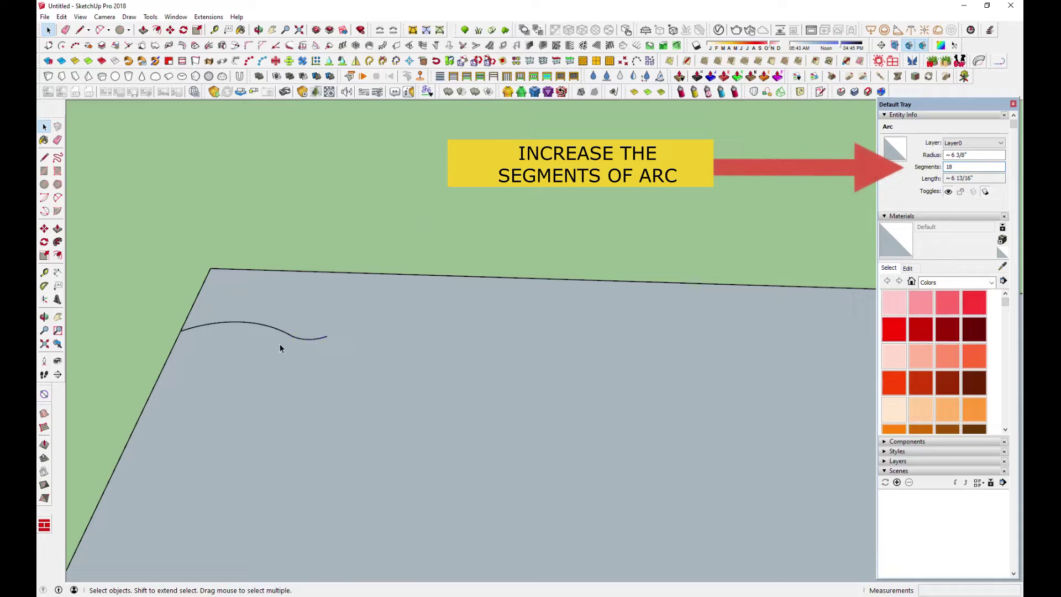
click(99, 29)
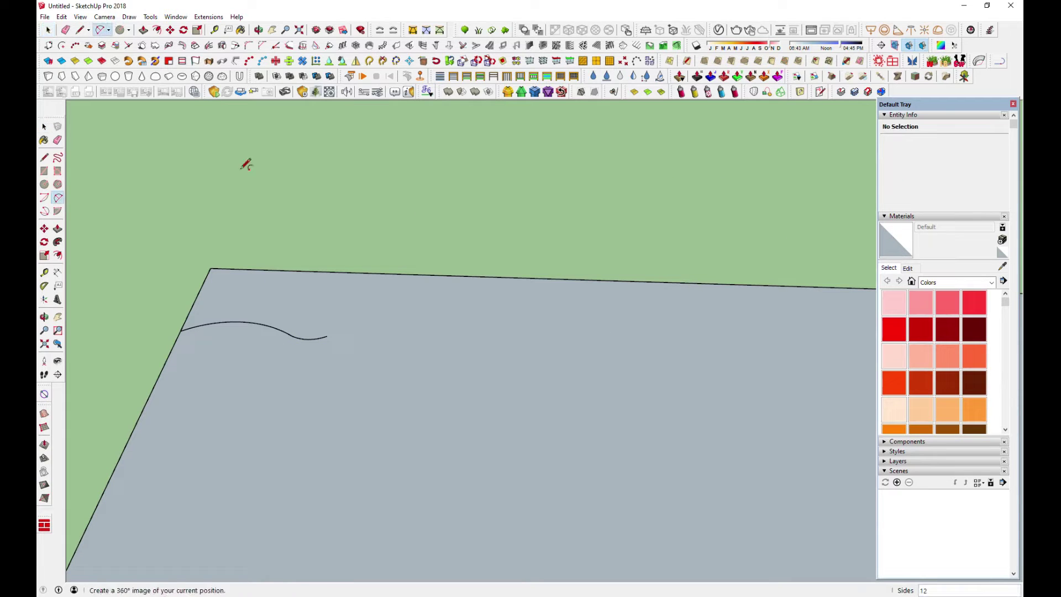
click(327, 336)
- Draw a long arc to the right, then a tangent arc extending the wave
click(624, 346)
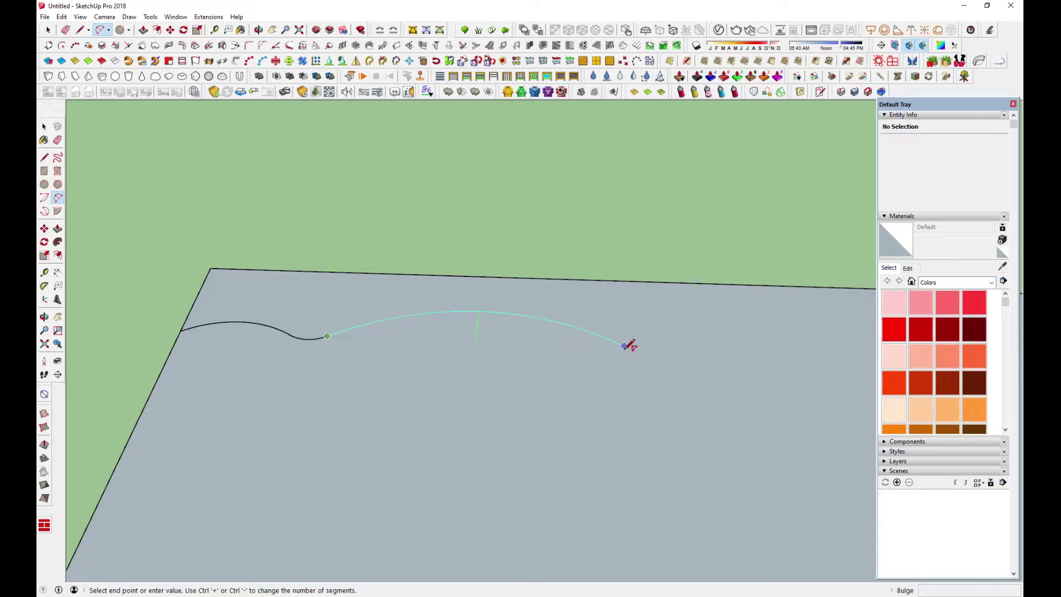
click(447, 324)
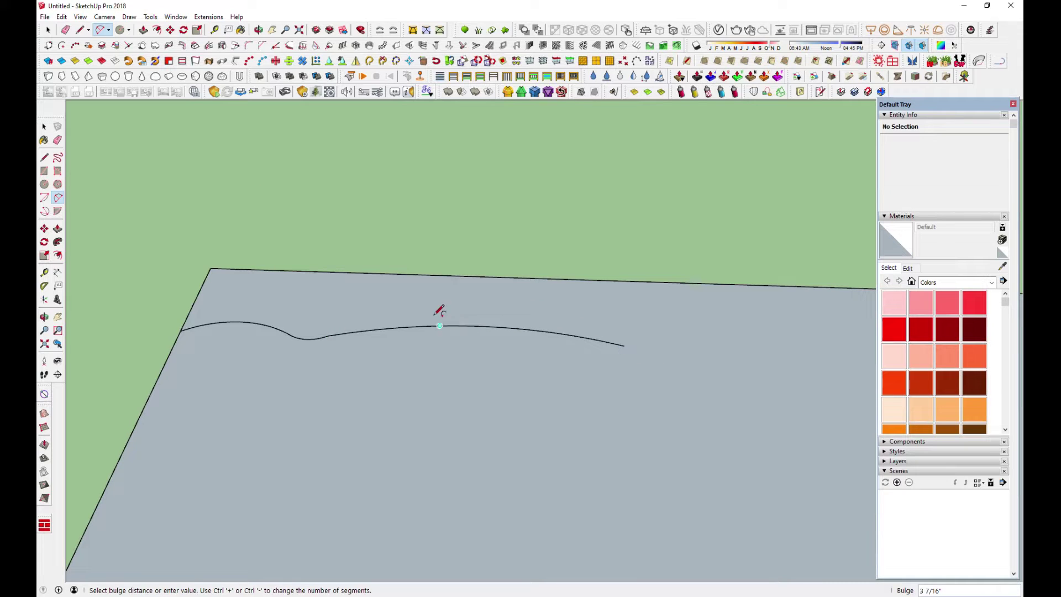
key(space)
click(453, 328)
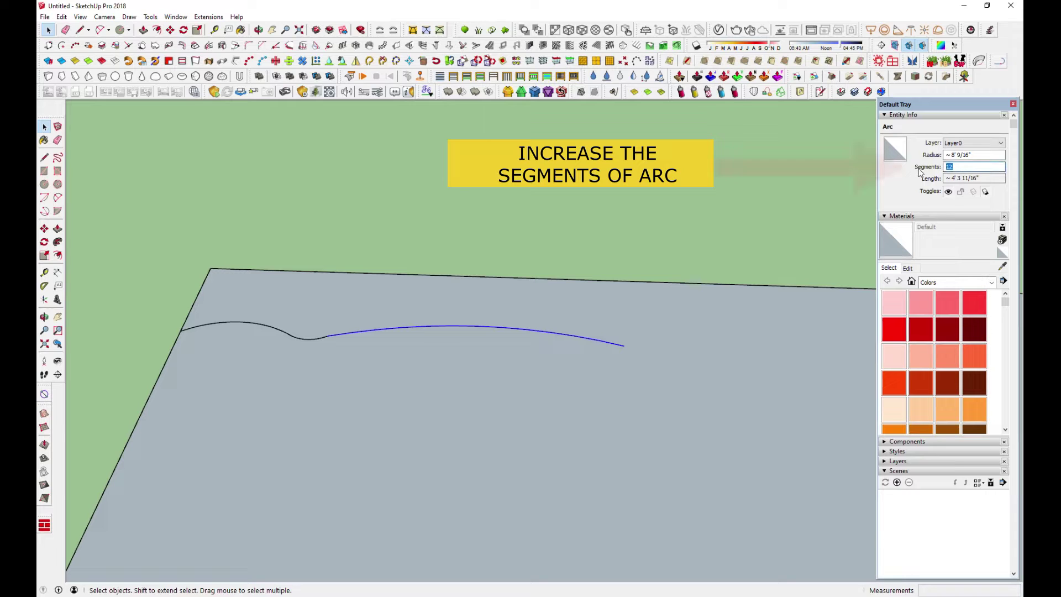
click(100, 30)
click(624, 345)
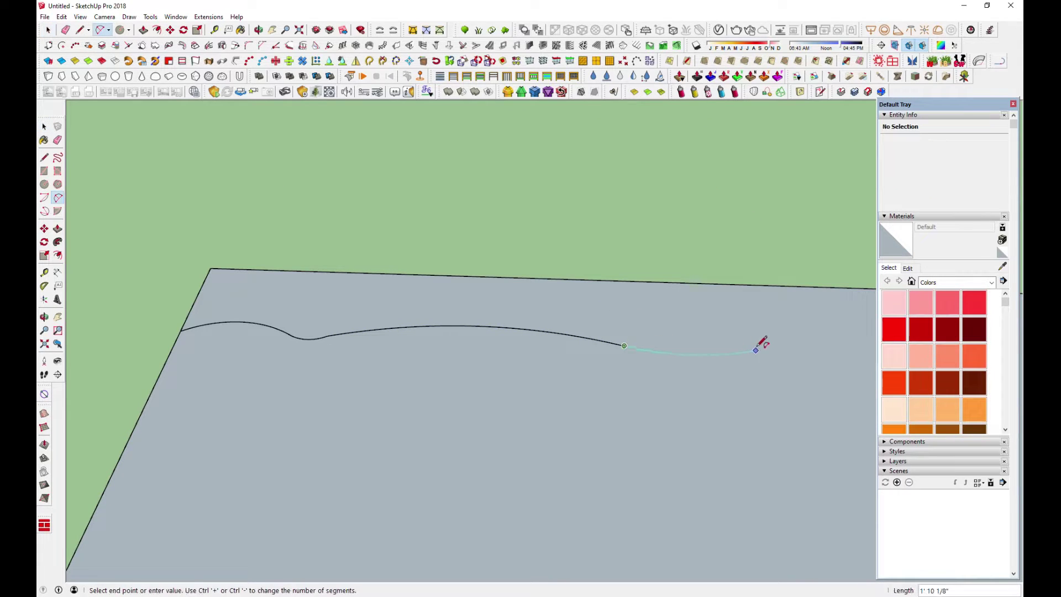
double_click(757, 350)
key(space)
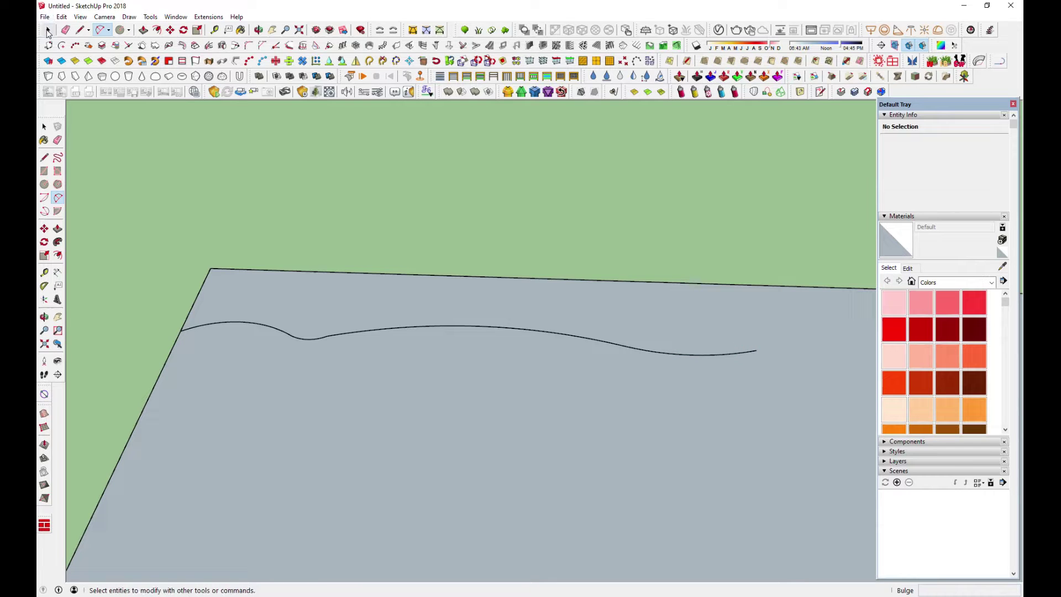
click(726, 356)
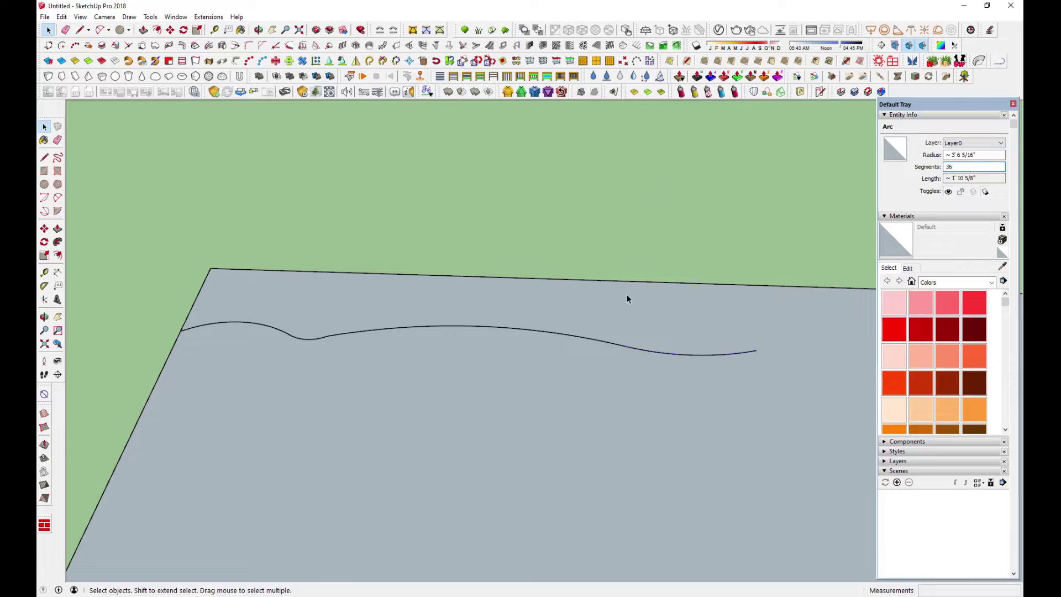
scroll(250, 370, down, 3)
- Add two more tangent arcs extending the wavy line further right
click(100, 30)
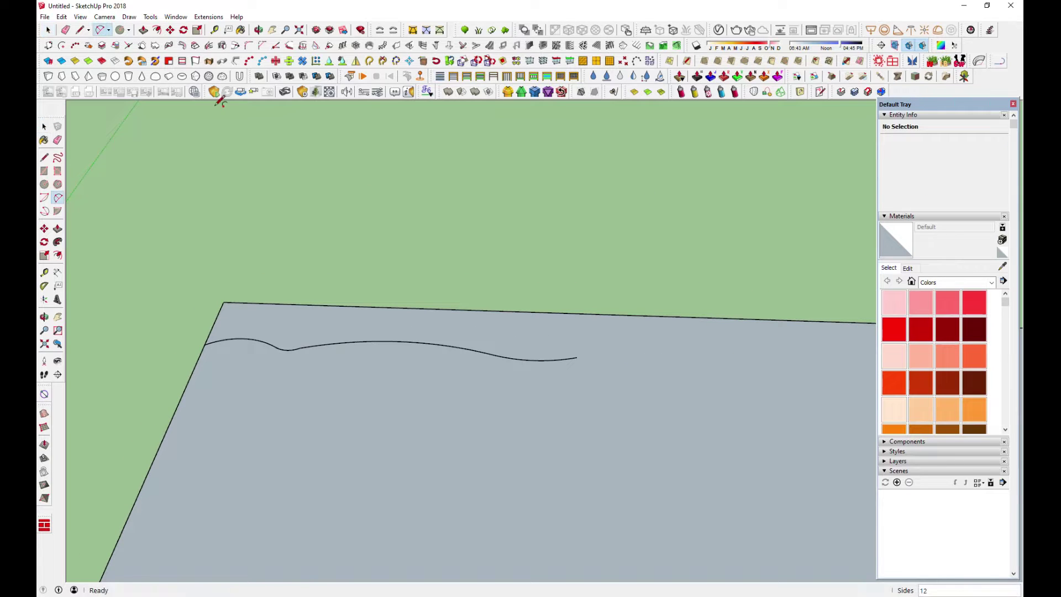
scroll(584, 334, up, 2)
click(572, 338)
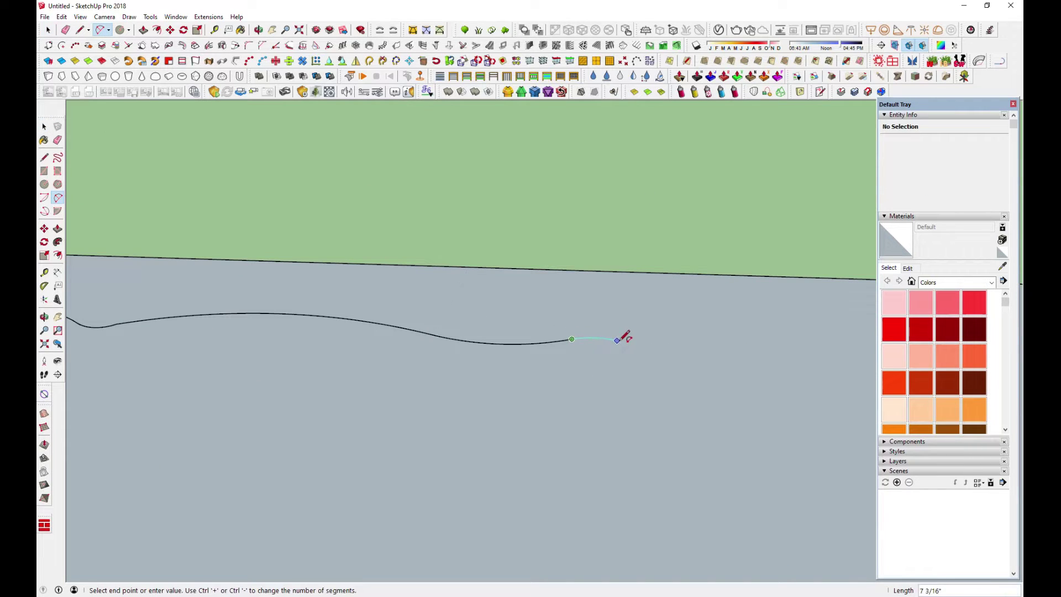
double_click(634, 340)
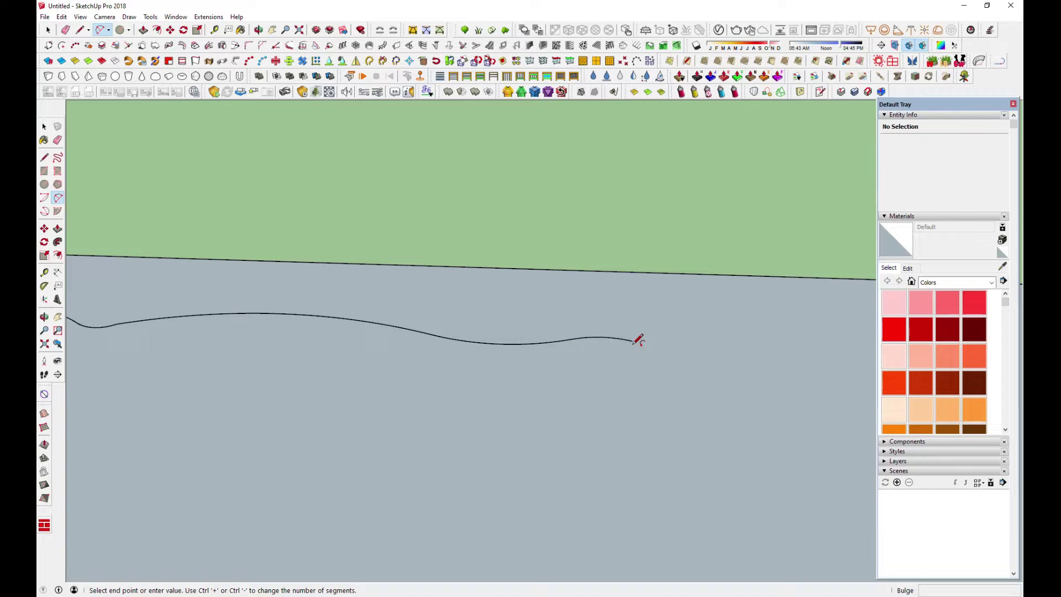
click(52, 31)
text(36)
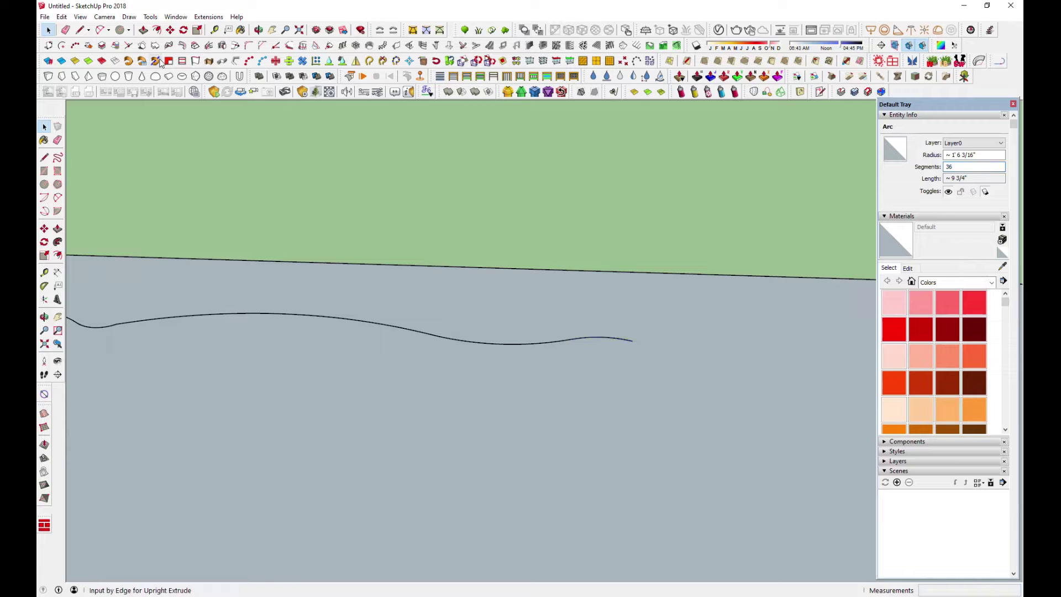
click(100, 30)
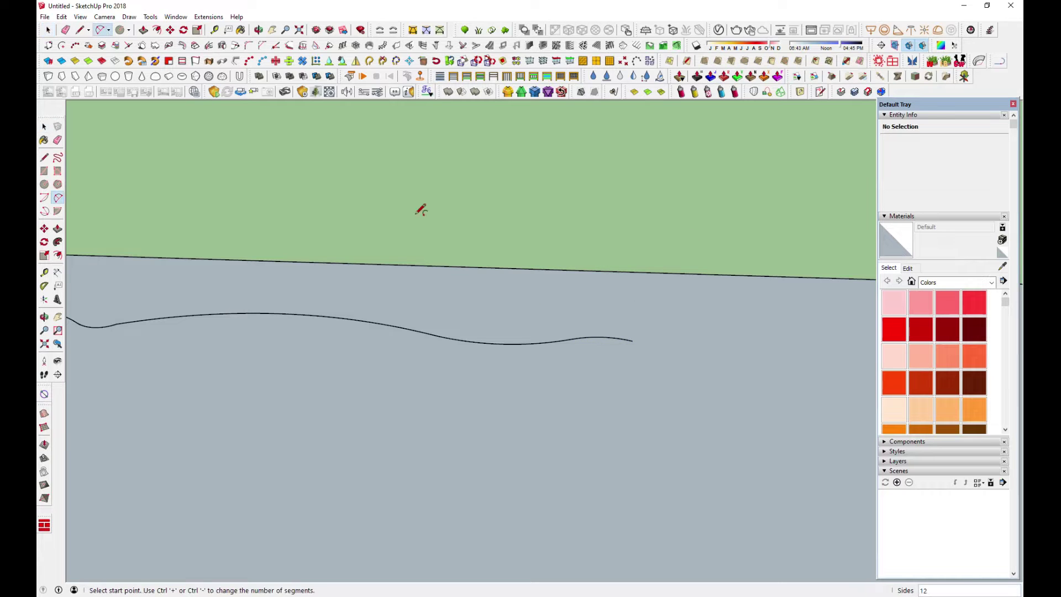
click(633, 340)
middle_drag(639, 334, 643, 389)
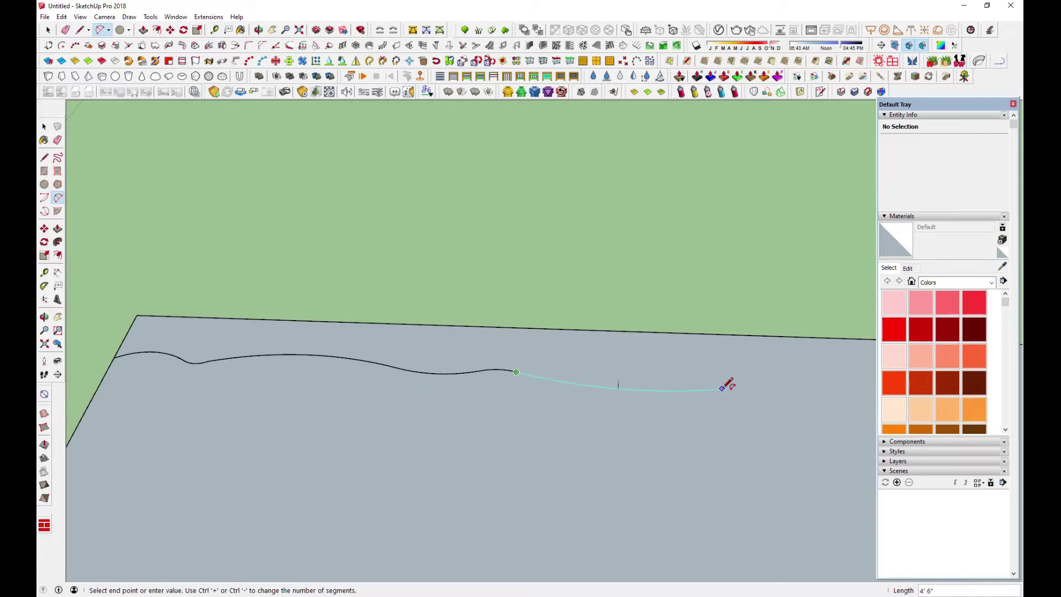
click(671, 378)
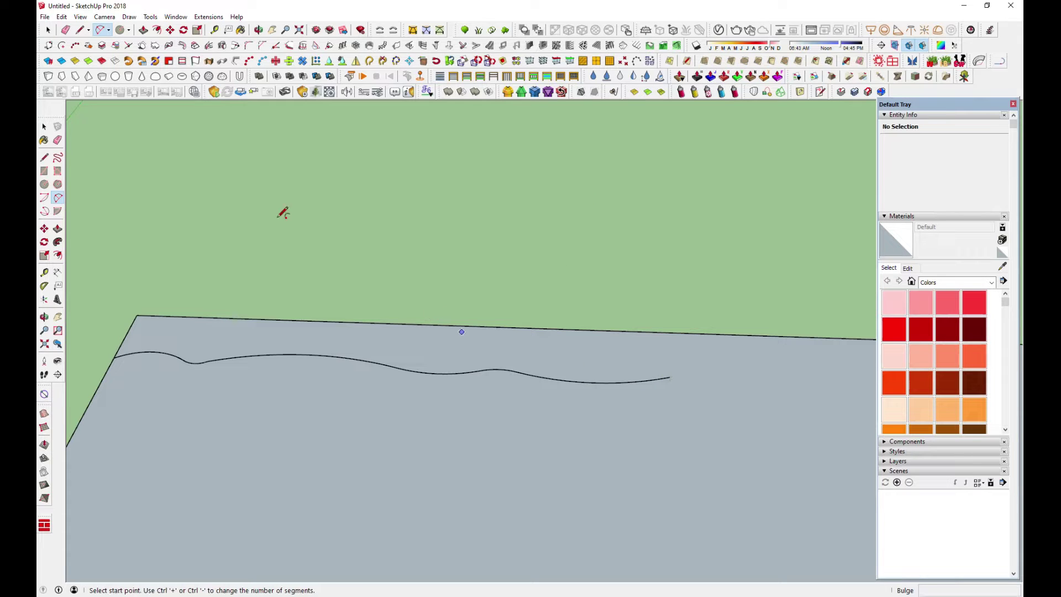
- Window-select the left portion of the wavy line
click(48, 30)
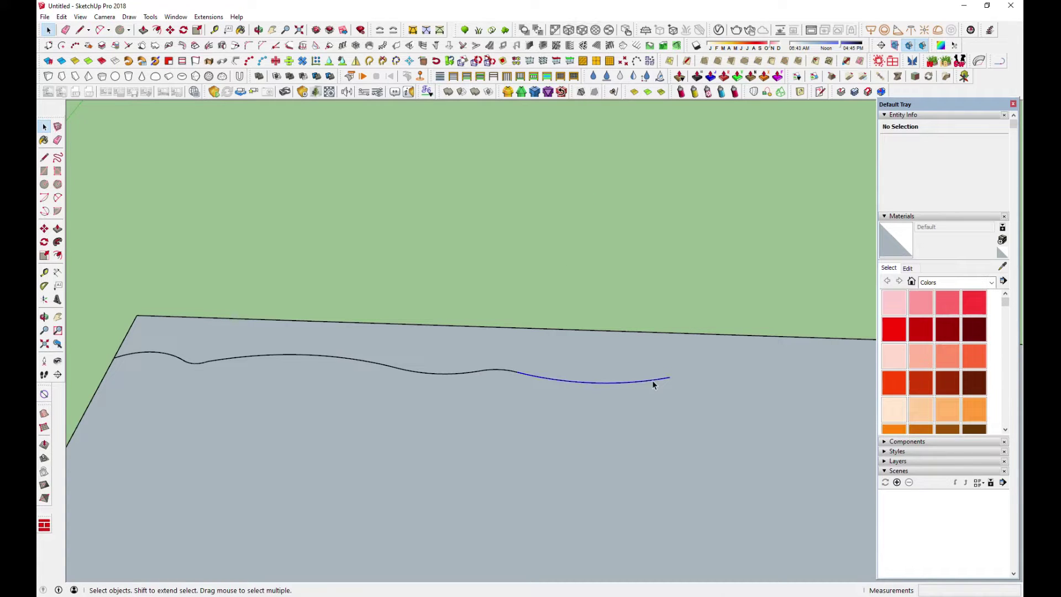
click(652, 385)
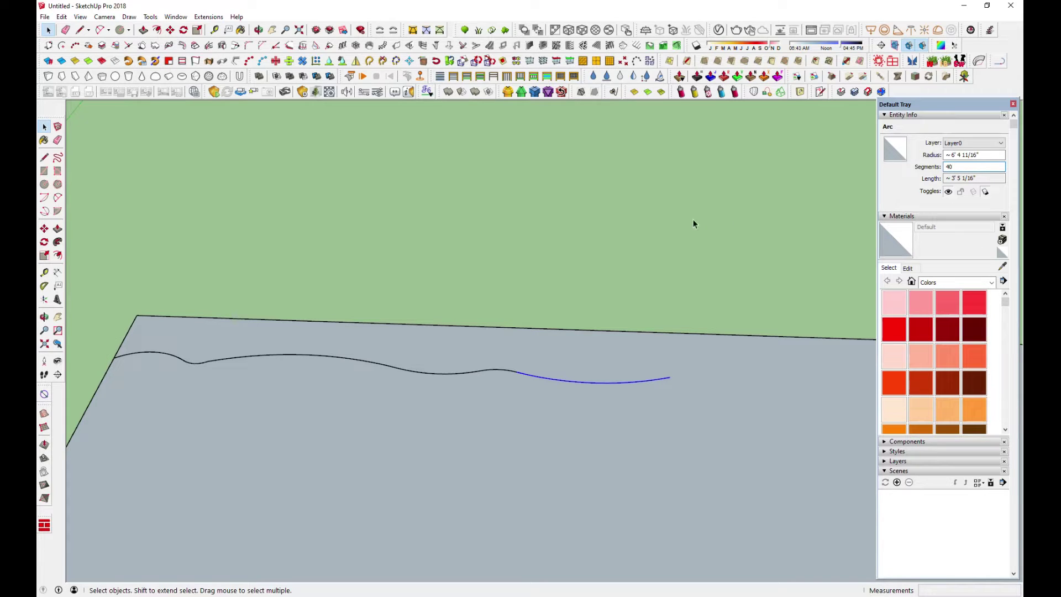
drag(95, 335, 451, 394)
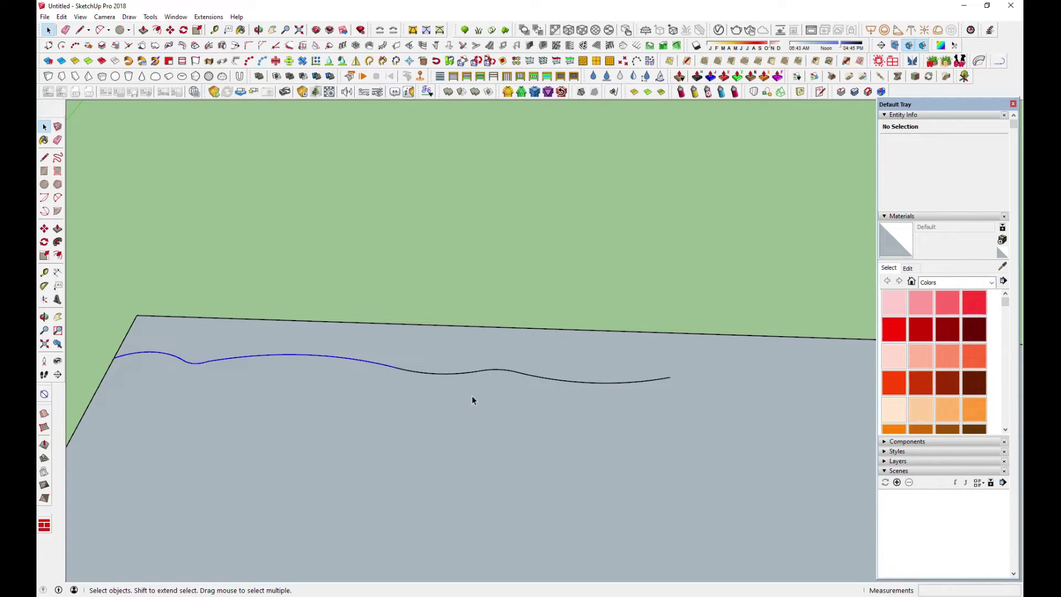
- Copy the selected left arcs with Move+Ctrl onto the end of the wavy line
key(m)
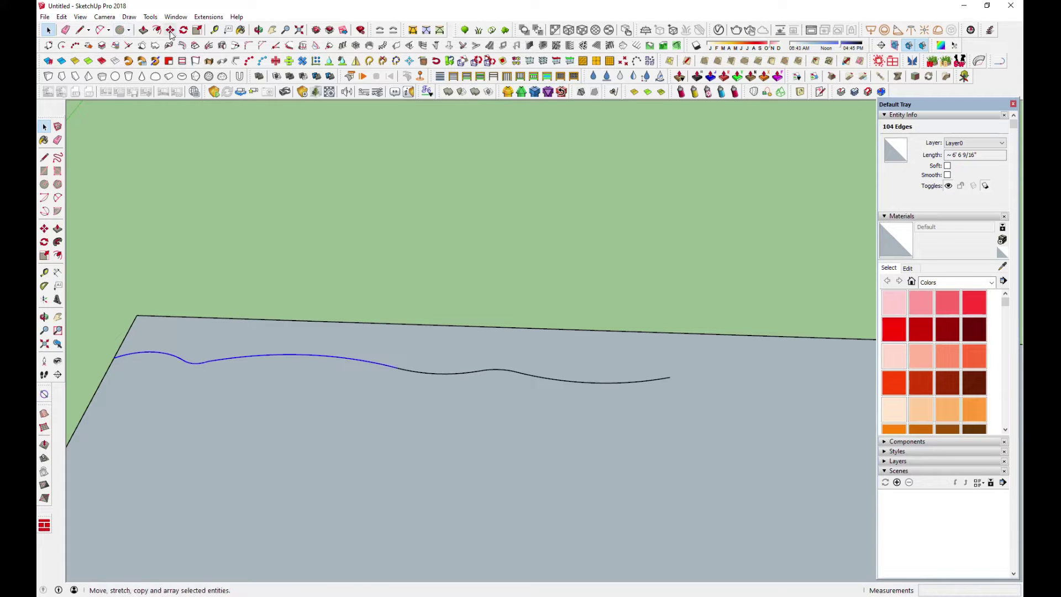
click(114, 359)
key(ctrl)
scroll(608, 375, up, 2)
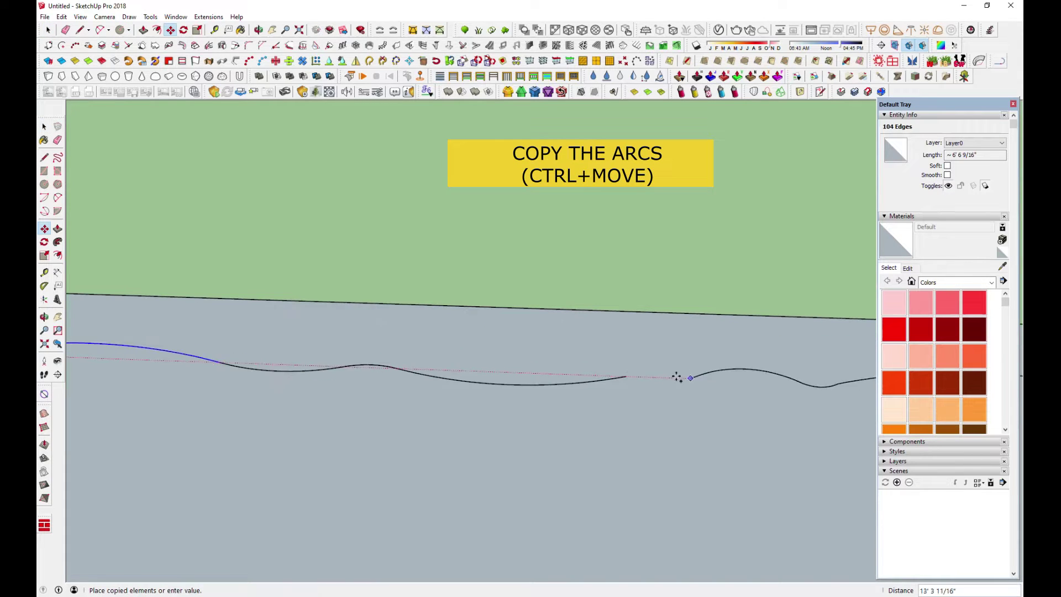
scroll(624, 374, up, 1)
scroll(624, 374, up, 2)
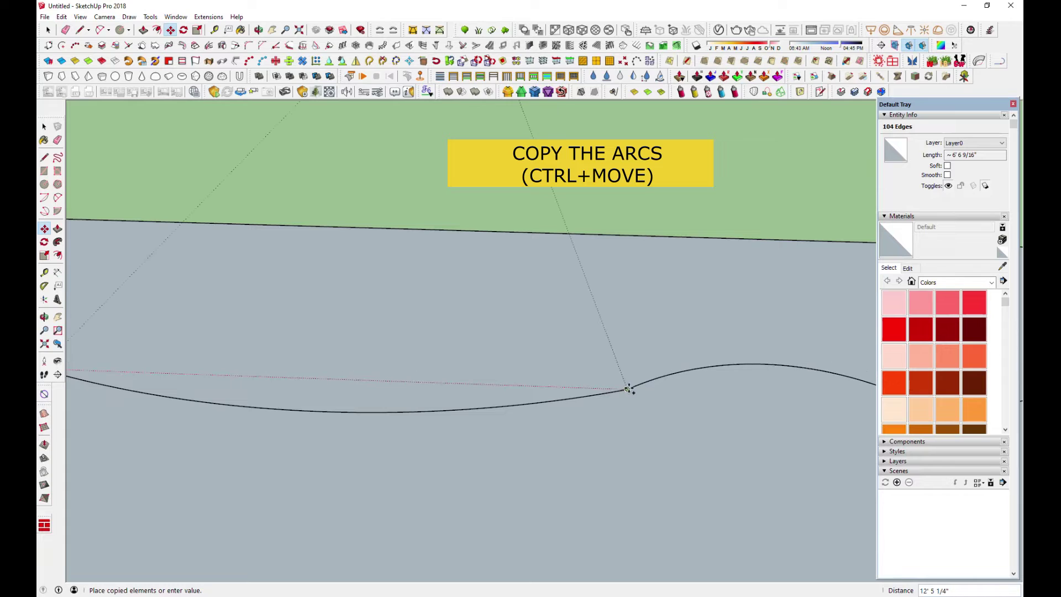
click(627, 389)
scroll(521, 391, down, 2)
scroll(445, 386, down, 2)
scroll(449, 386, down, 2)
scroll(704, 352, down, 1)
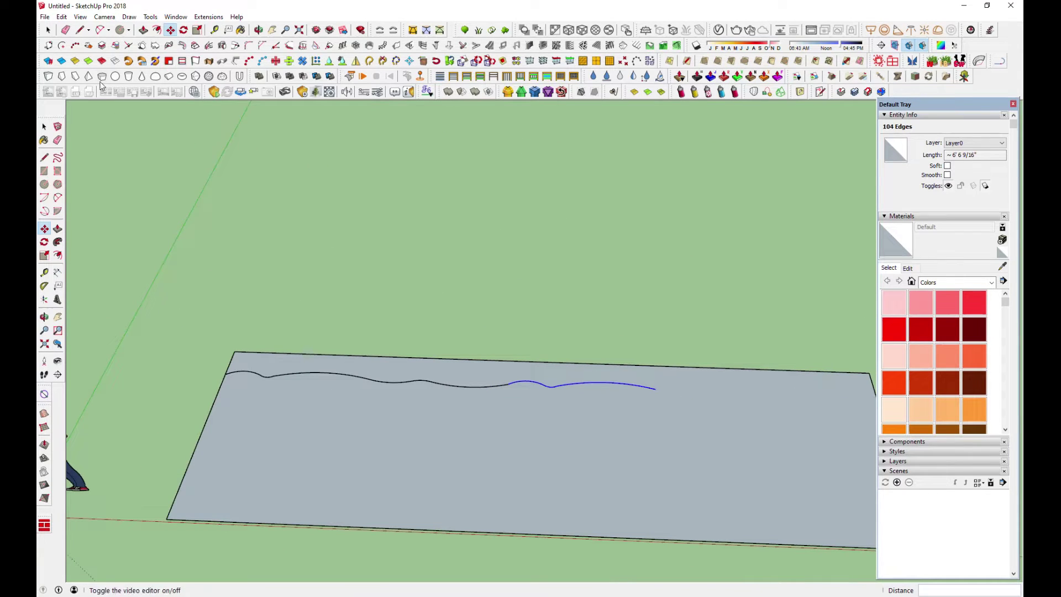
key(space)
scroll(463, 354, up, 2)
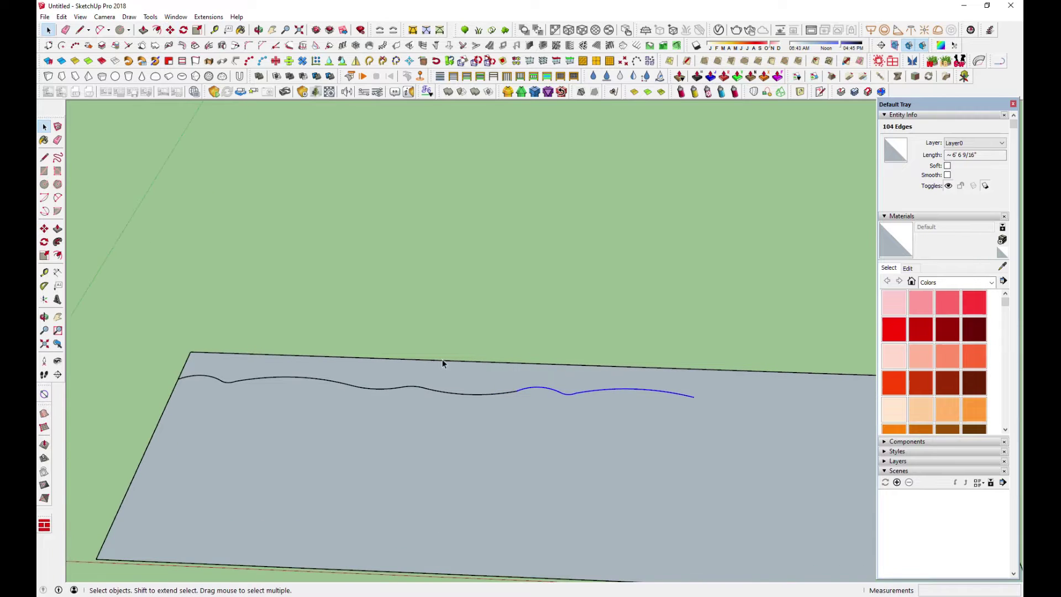
- Copy the middle section onto the new end, then window-select the whole wavy line
drag(336, 354, 569, 437)
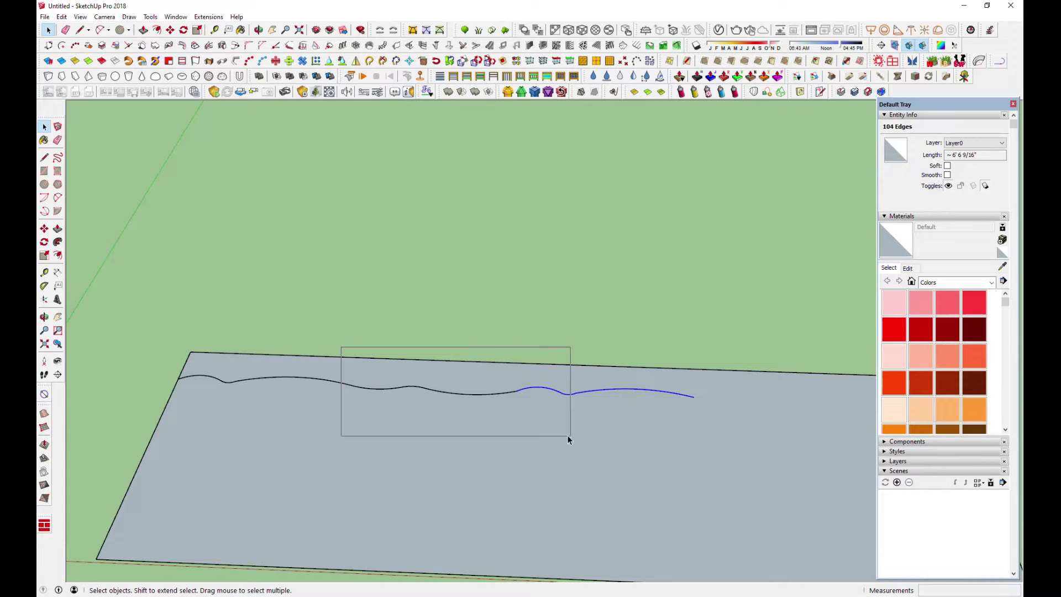
click(171, 31)
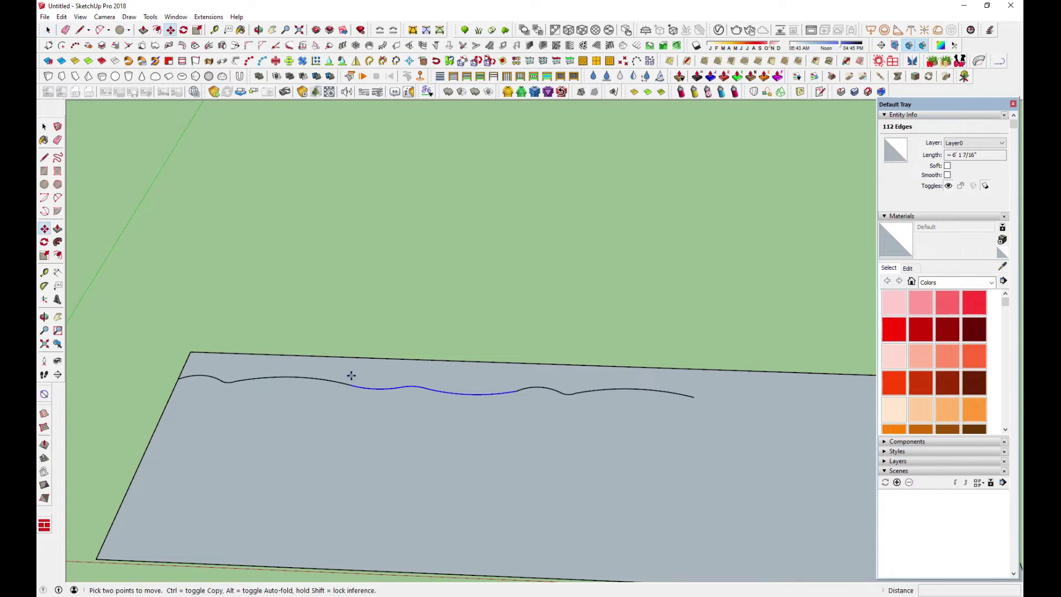
click(351, 386)
key(ctrl)
scroll(607, 395, up, 2)
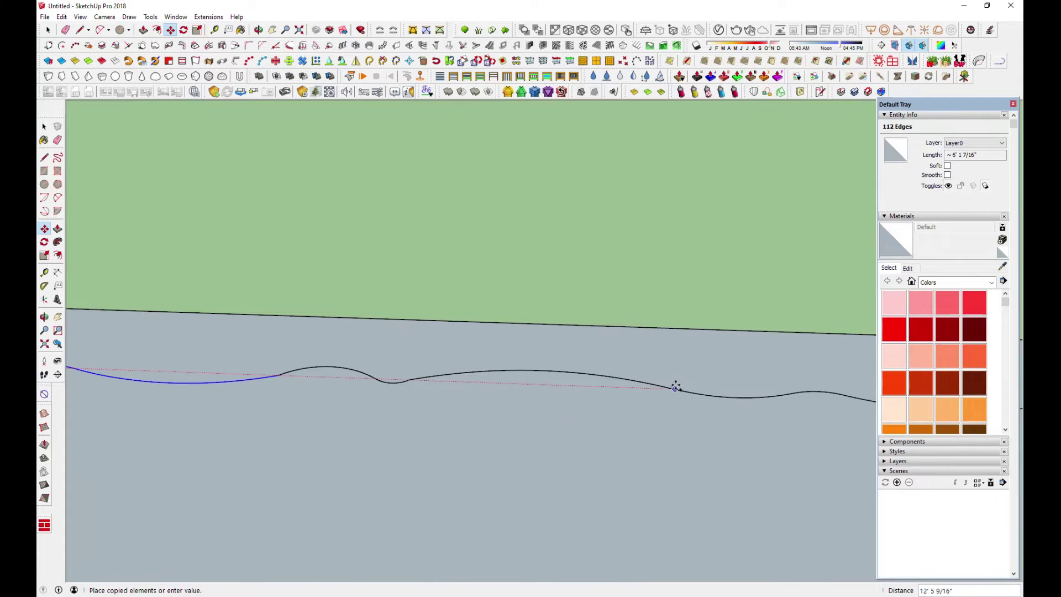
click(674, 388)
scroll(566, 351, down, 3)
scroll(570, 350, down, 2)
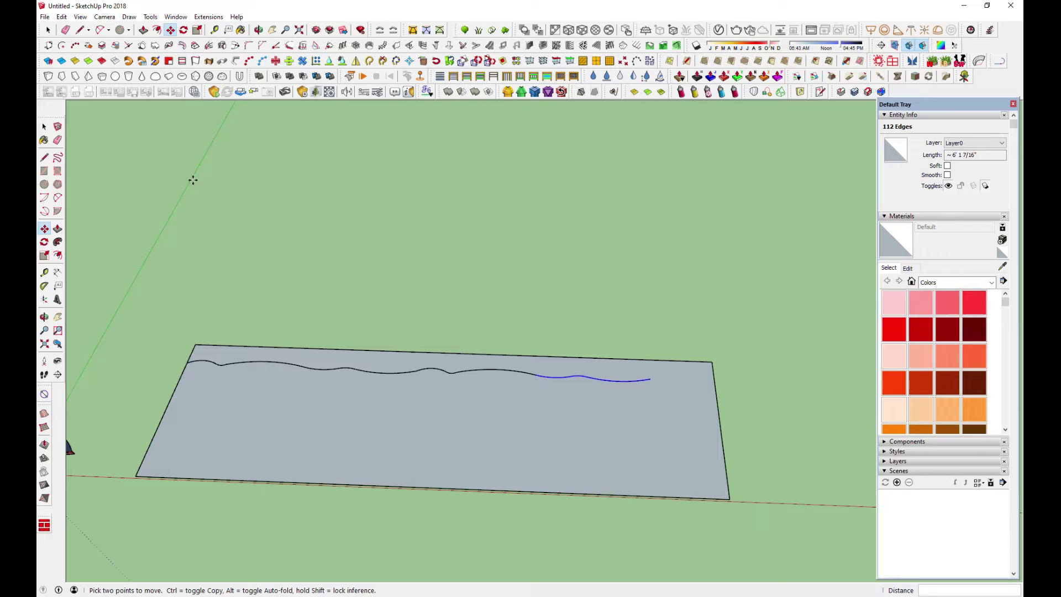
click(48, 30)
drag(139, 295, 674, 402)
- Remove the stray plane edge from the selection and weld the arcs via Extensions > Weld
shift+click(195, 351)
click(199, 18)
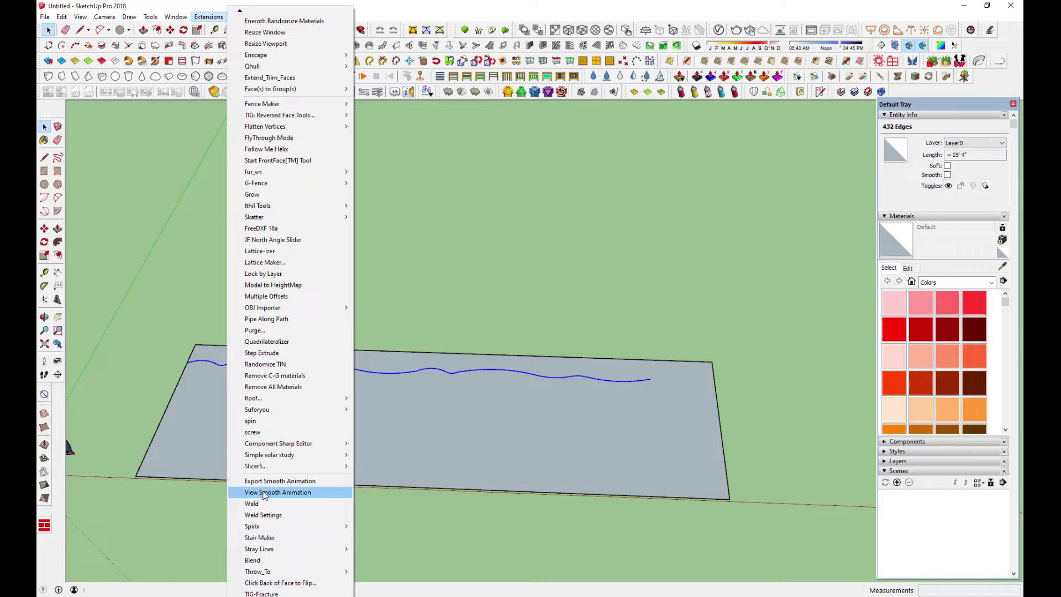
click(252, 504)
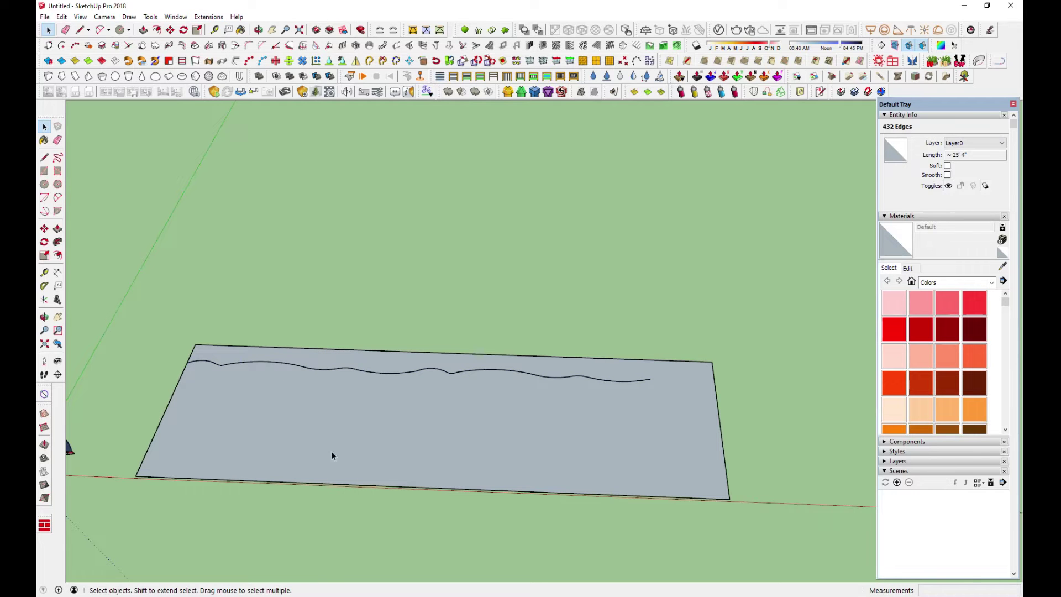
- Extrude the welded curve up the Z axis with JHS Powerbar Extrude Lines into a wavy wall
click(504, 372)
middle_drag(542, 429, 280, 418)
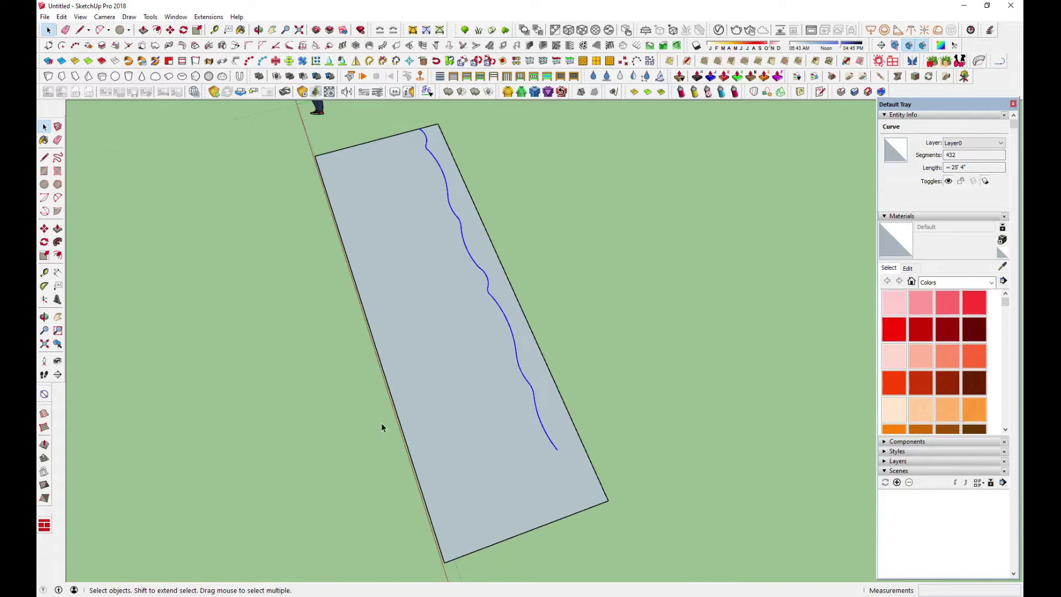
middle_drag(381, 423, 531, 359)
click(247, 60)
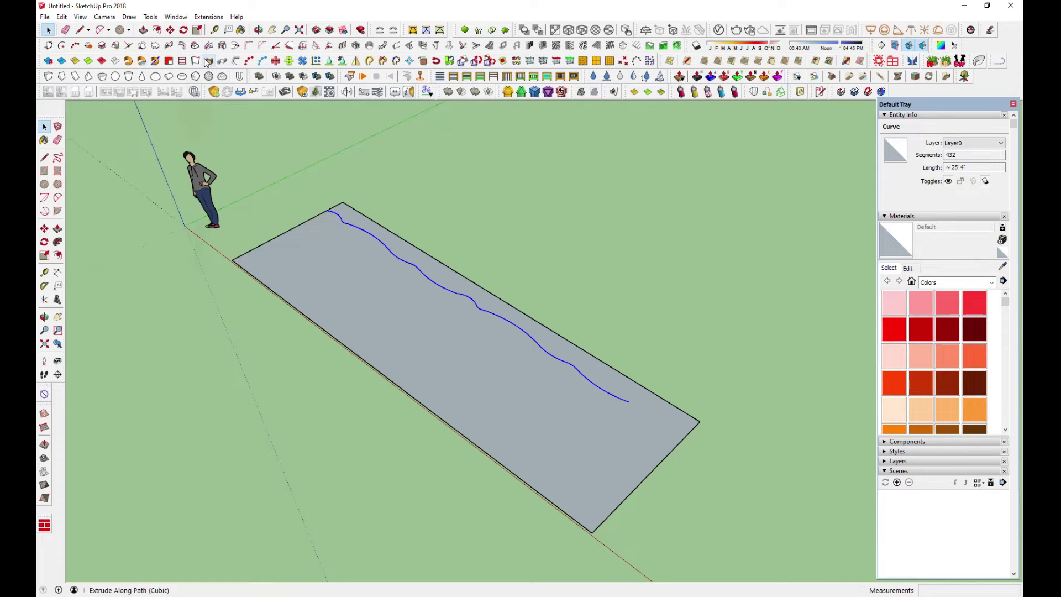
click(327, 210)
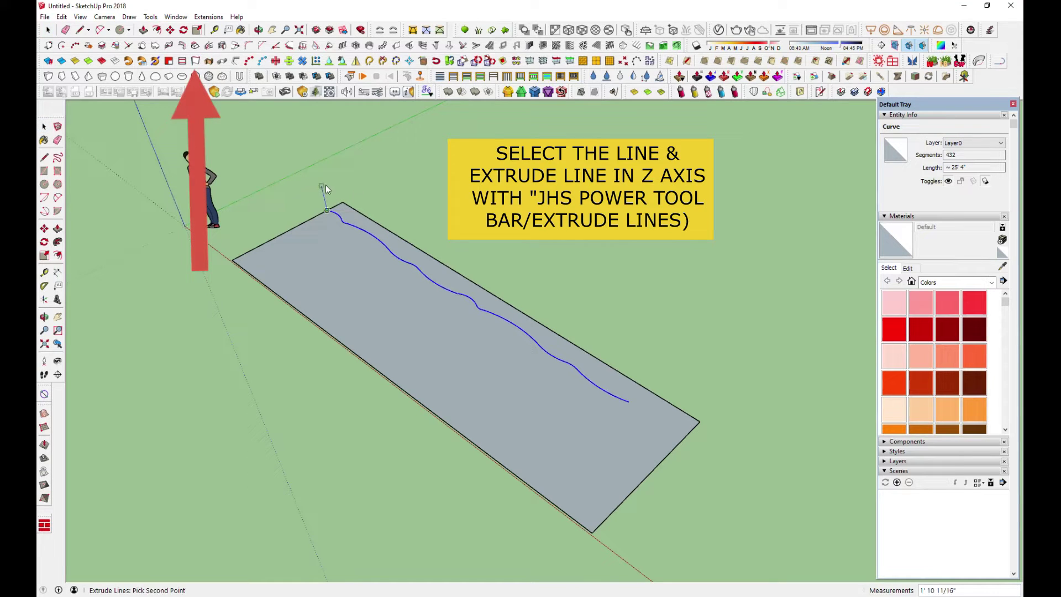
click(326, 185)
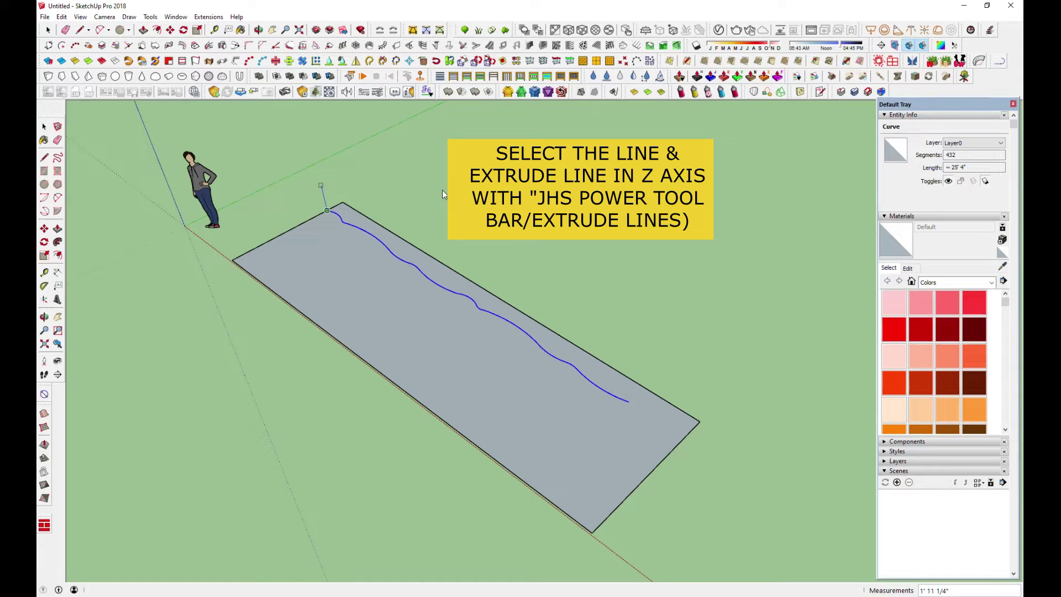
mouse_move(441, 190)
middle_down()
mouse_move(526, 131)
mouse_move(769, 254)
mouse_move(762, 355)
mouse_move(480, 386)
mouse_move(502, 364)
mouse_move(487, 387)
middle_up()
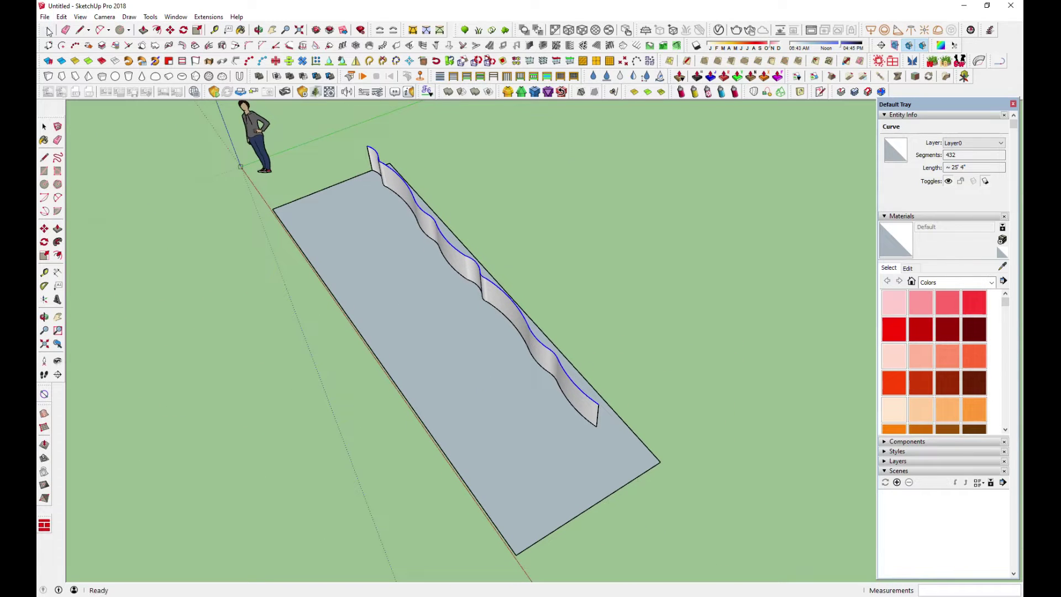
click(462, 377)
mouse_move(462, 377)
middle_down()
mouse_move(284, 300)
mouse_move(487, 338)
middle_up()
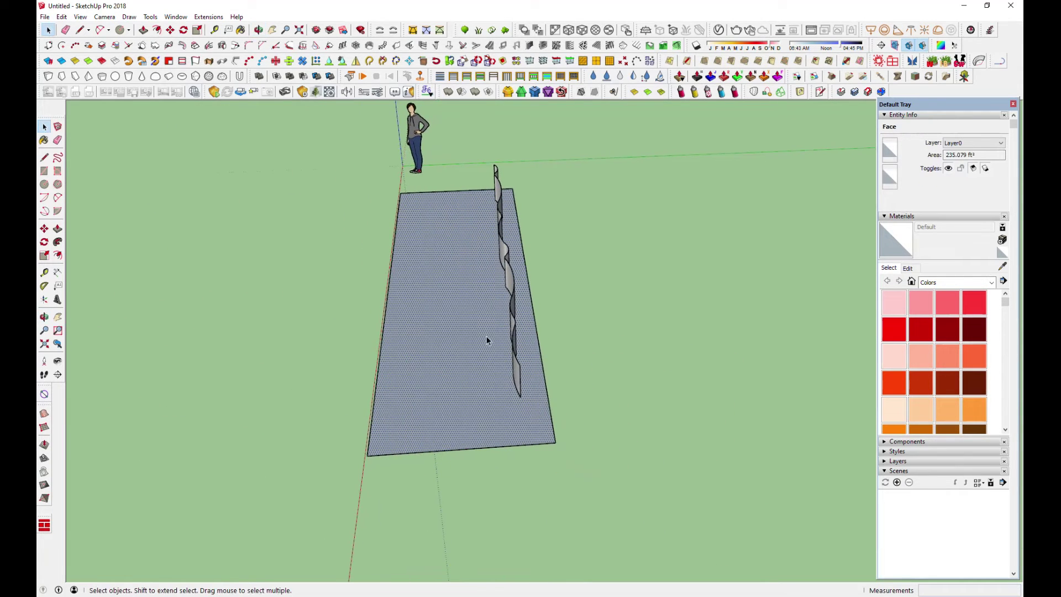
- Make the grey plane a group and lift it above the ground
right_click(451, 302)
click(486, 165)
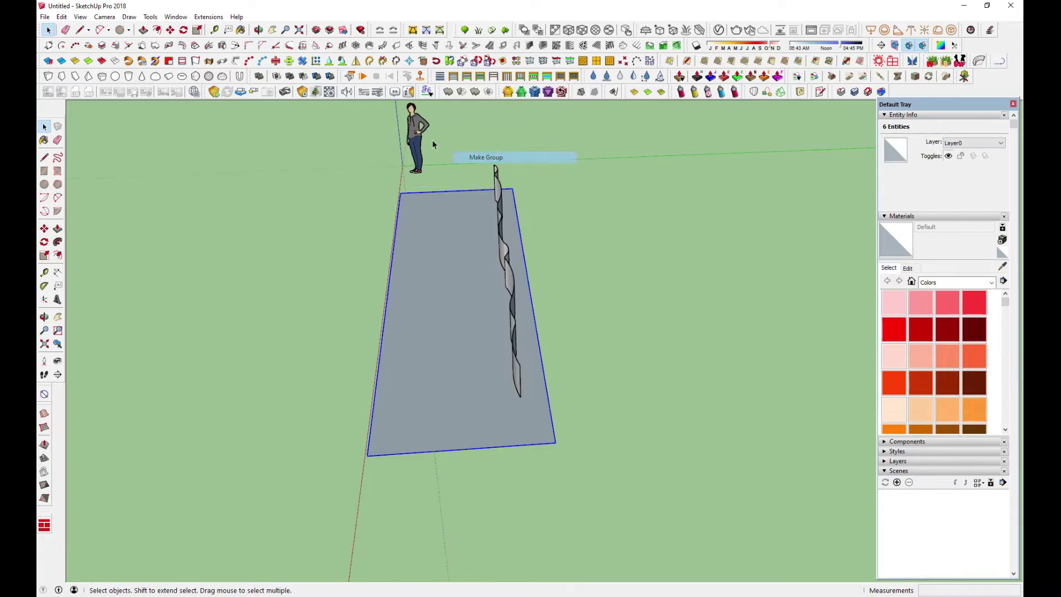
click(171, 30)
middle_drag(498, 249, 574, 381)
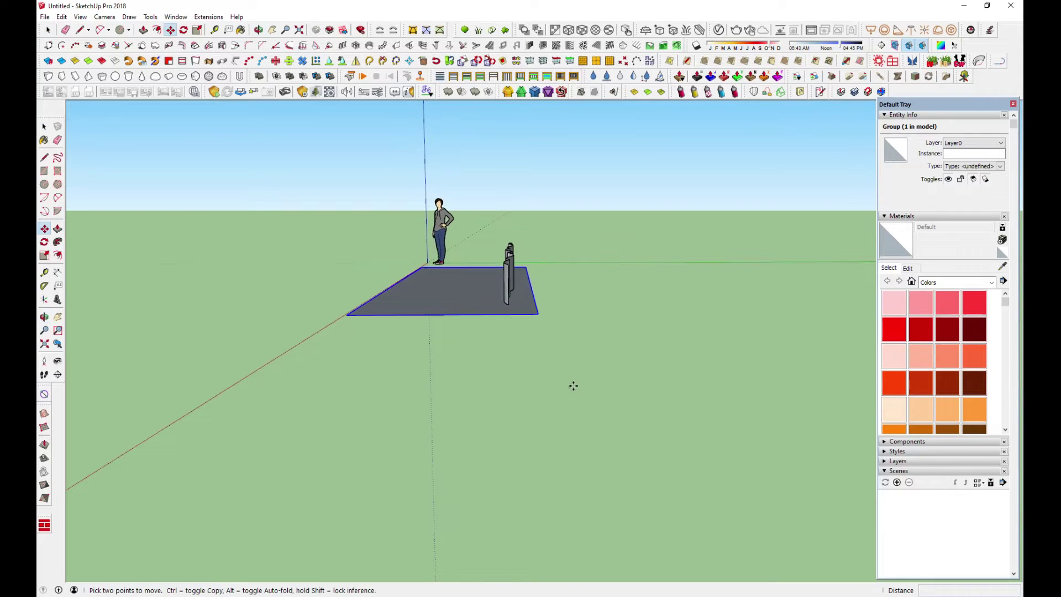
drag(573, 354, 573, 310)
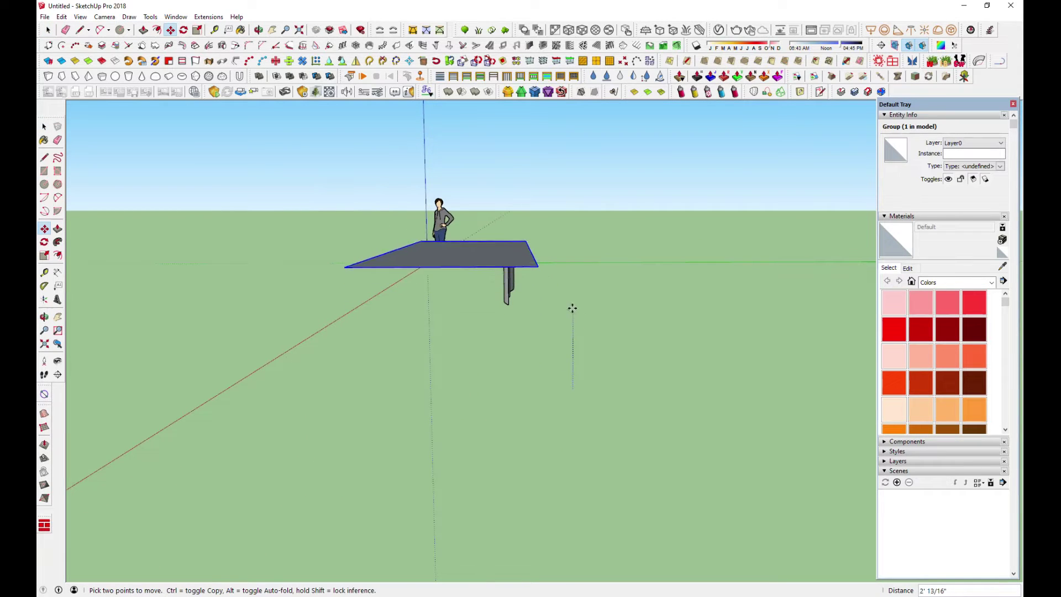
drag(573, 310, 574, 313)
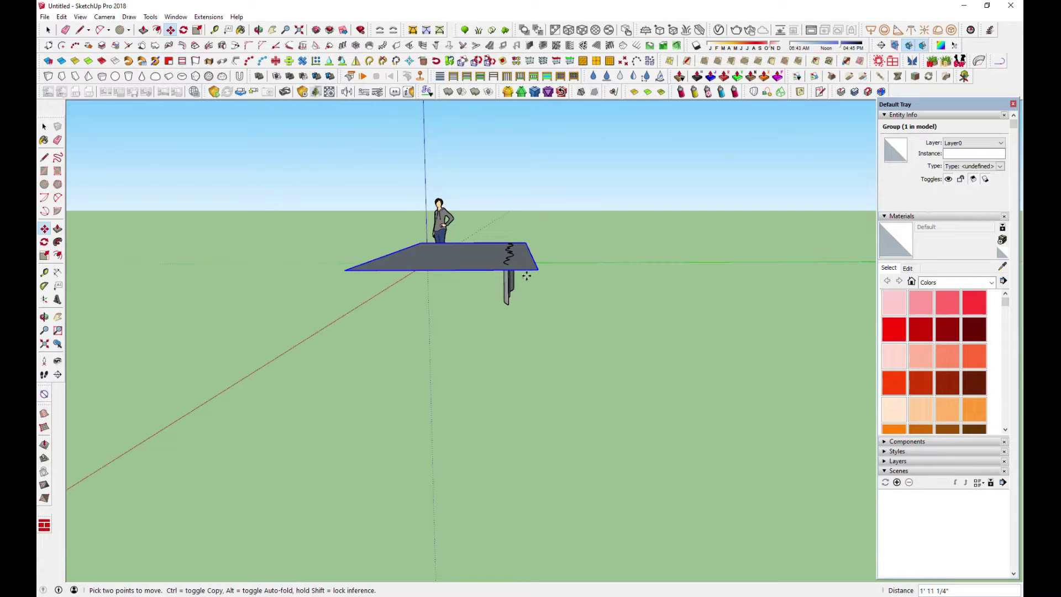
- Settle the slab group onto the top of the wavy wall
scroll(527, 276, up, 1)
scroll(526, 276, up, 3)
mouse_move(527, 276)
middle_down()
mouse_move(591, 267)
mouse_move(544, 284)
mouse_move(485, 272)
mouse_move(469, 249)
mouse_move(496, 264)
middle_up()
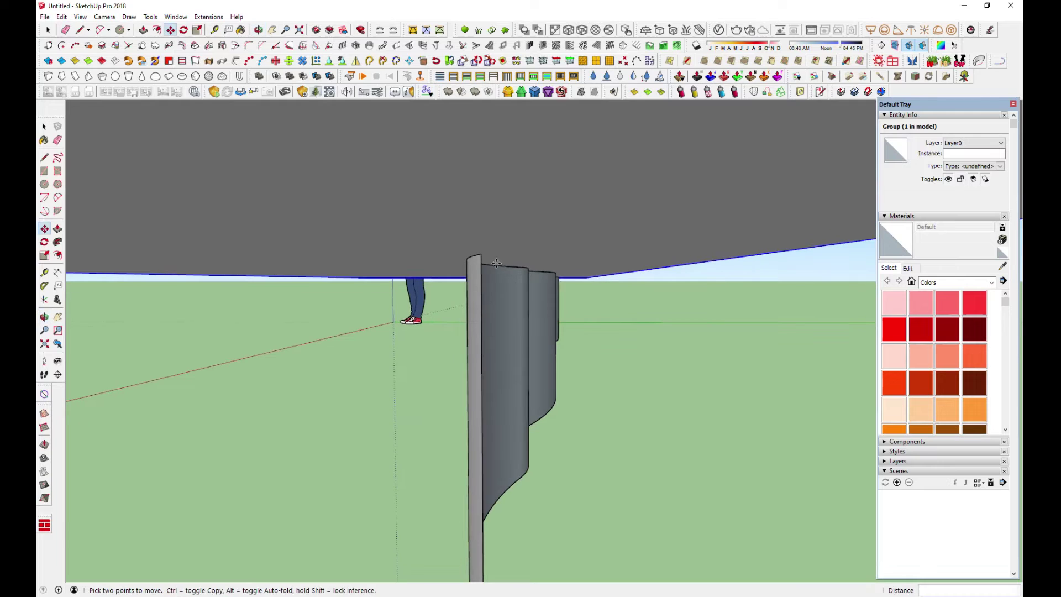
drag(514, 283, 516, 292)
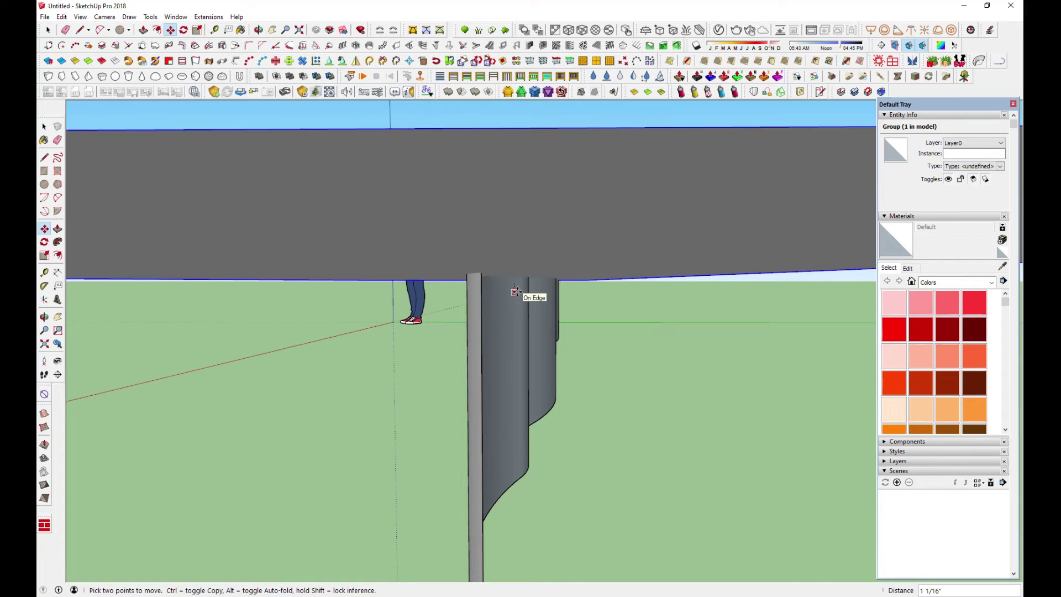
middle_drag(516, 292, 497, 269)
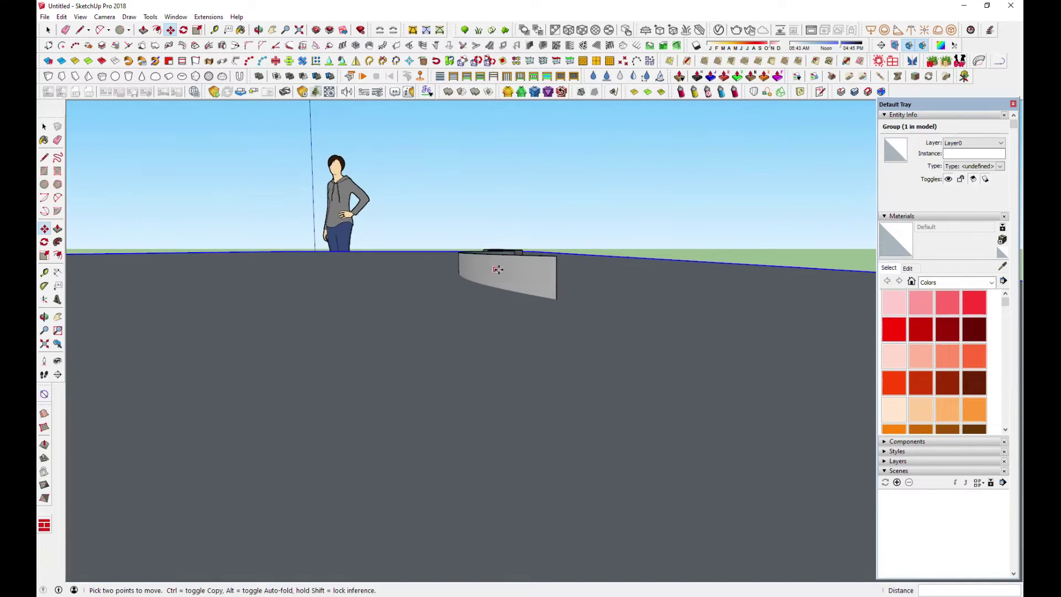
scroll(497, 269, up, 2)
drag(532, 313, 534, 257)
mouse_move(531, 258)
middle_down()
mouse_move(521, 421)
mouse_move(518, 384)
mouse_move(541, 353)
mouse_move(634, 295)
mouse_move(644, 330)
mouse_move(635, 337)
middle_up()
- Delete the person figure from the model
click(48, 30)
click(167, 298)
key(Delete)
right_click(648, 390)
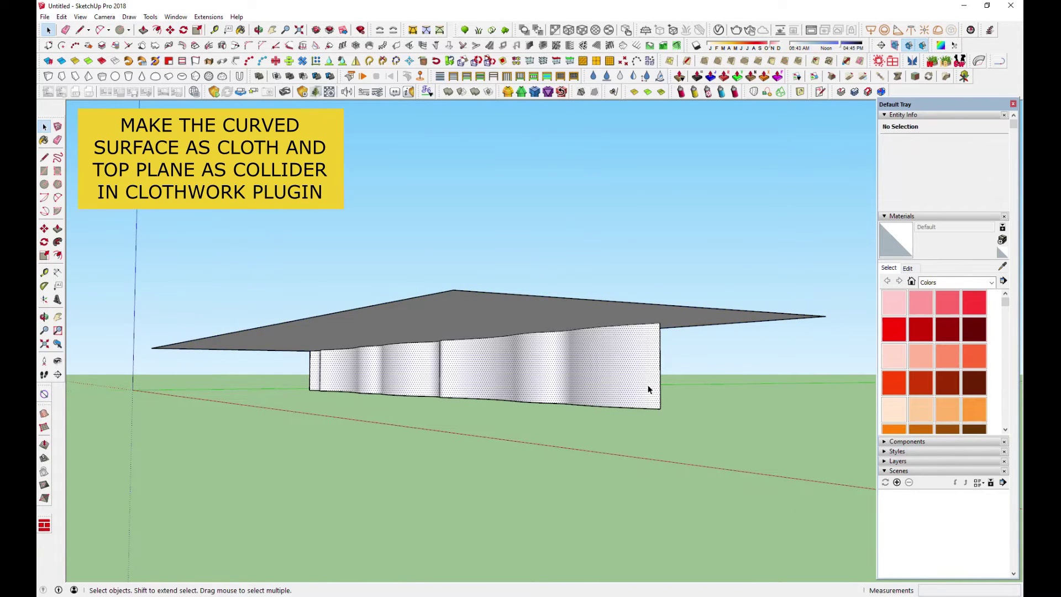
key(Escape)
- Group the wavy wall and set it as ClothWorks cloth
triple_click(579, 381)
right_click(579, 381)
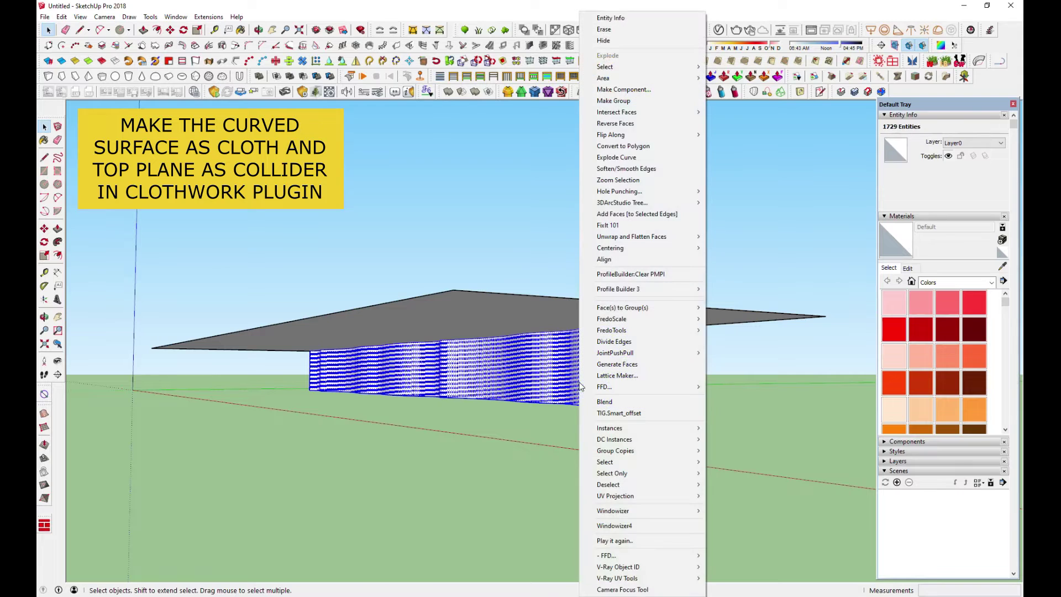
click(635, 102)
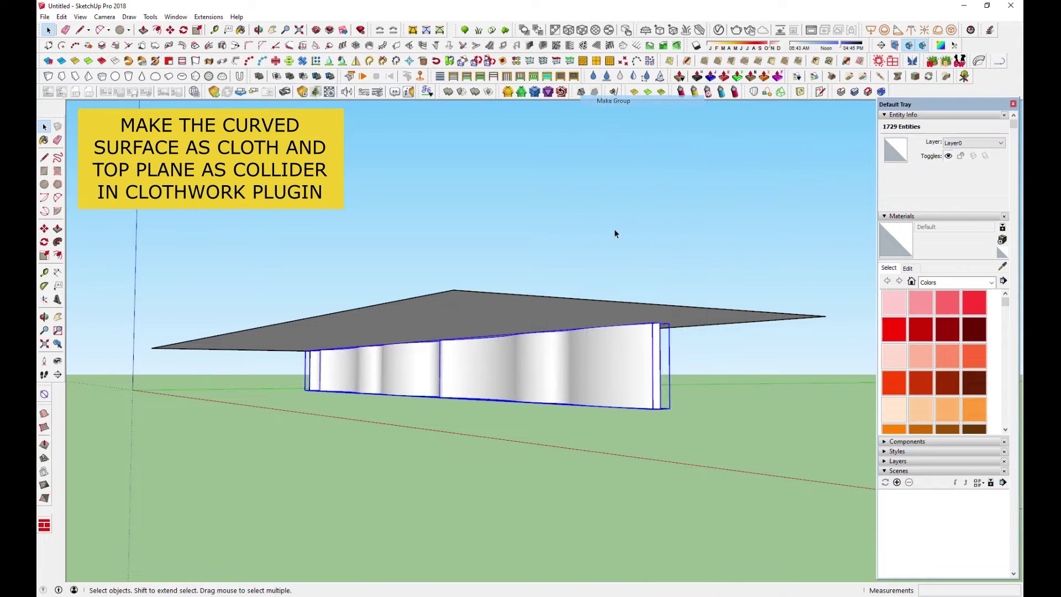
right_click(569, 376)
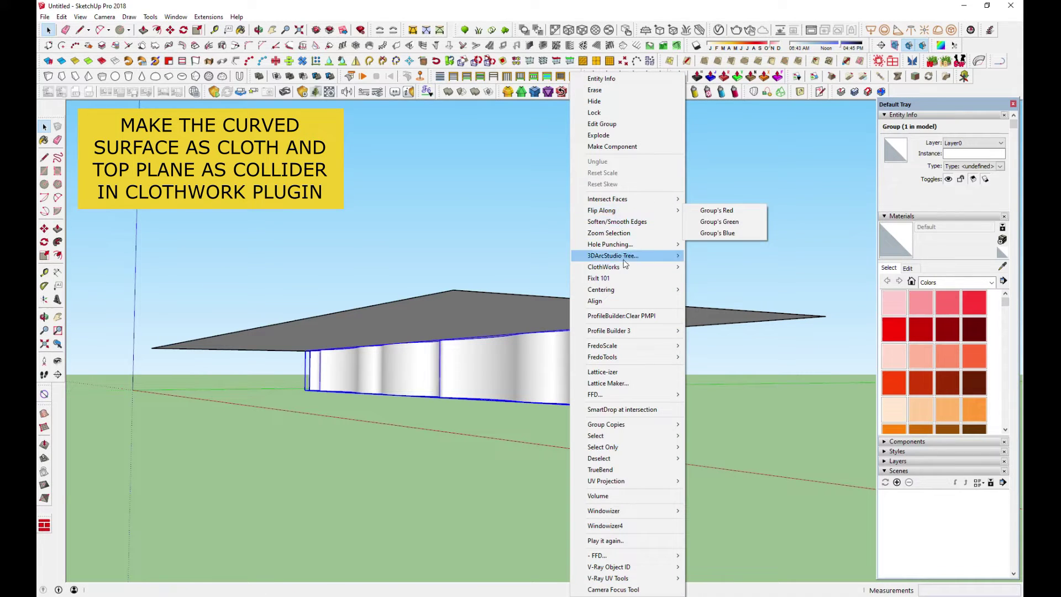
mouse_move(603, 267)
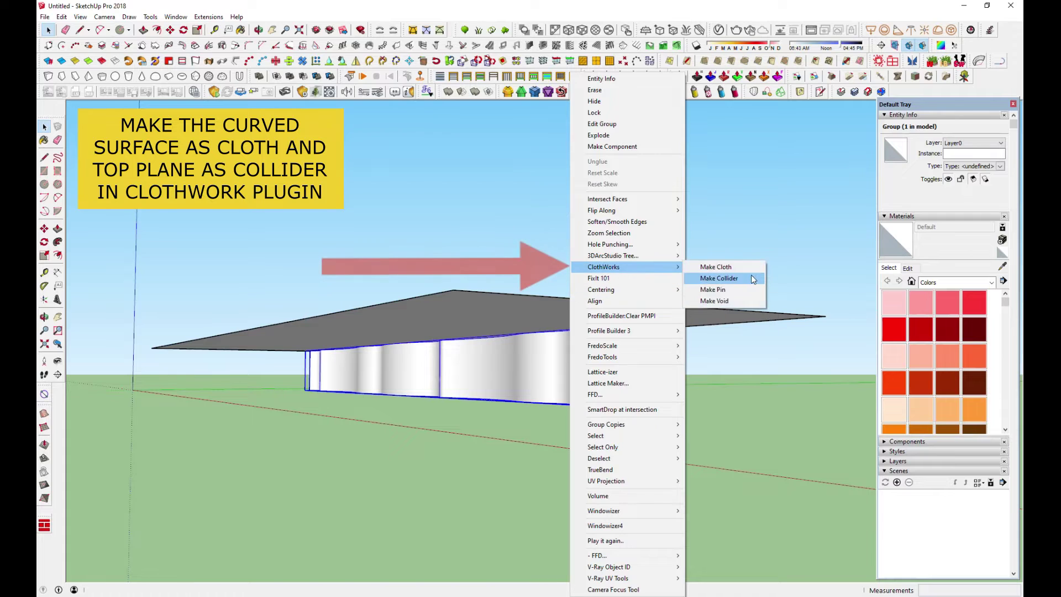
click(740, 267)
- Make the top plane a ClothWorks collider
click(526, 316)
right_click(525, 316)
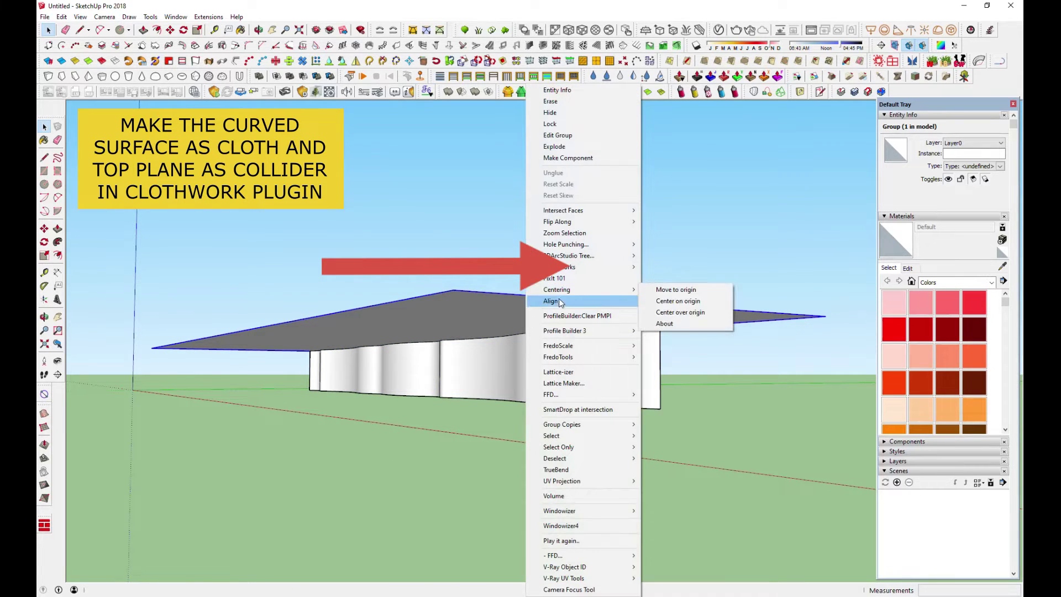
mouse_move(564, 266)
click(699, 277)
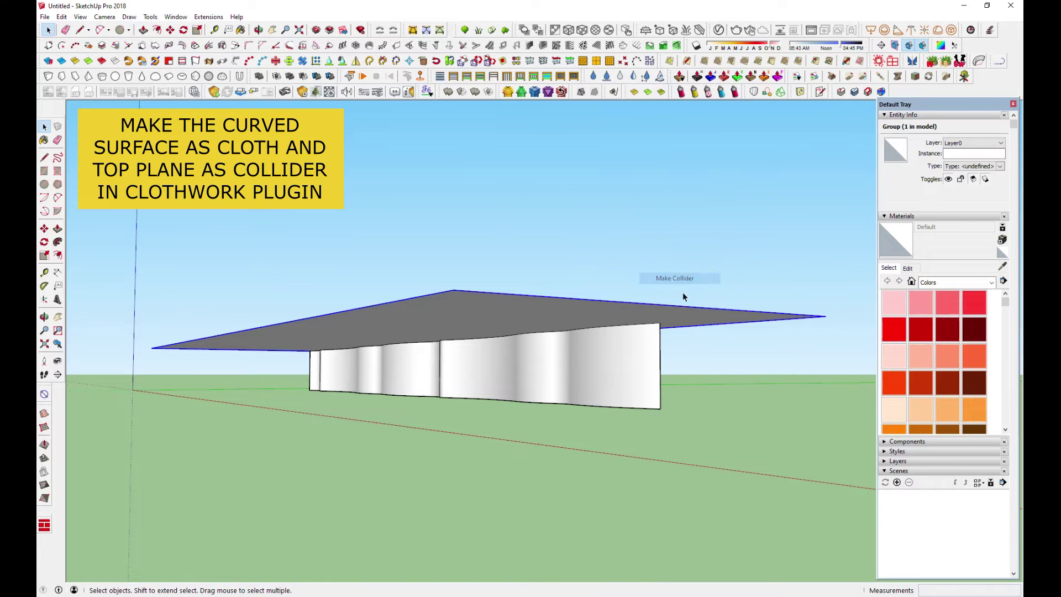
- Turn the wall group into a component
mouse_move(553, 340)
middle_down()
mouse_move(276, 361)
mouse_move(343, 370)
mouse_move(649, 332)
mouse_move(507, 337)
mouse_move(517, 371)
middle_up()
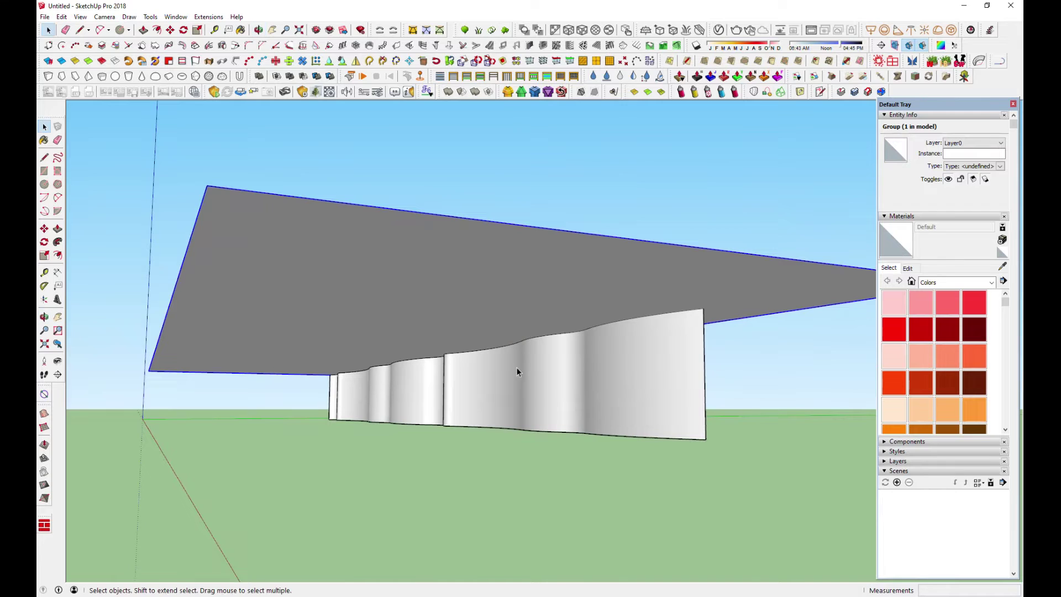
right_click(513, 381)
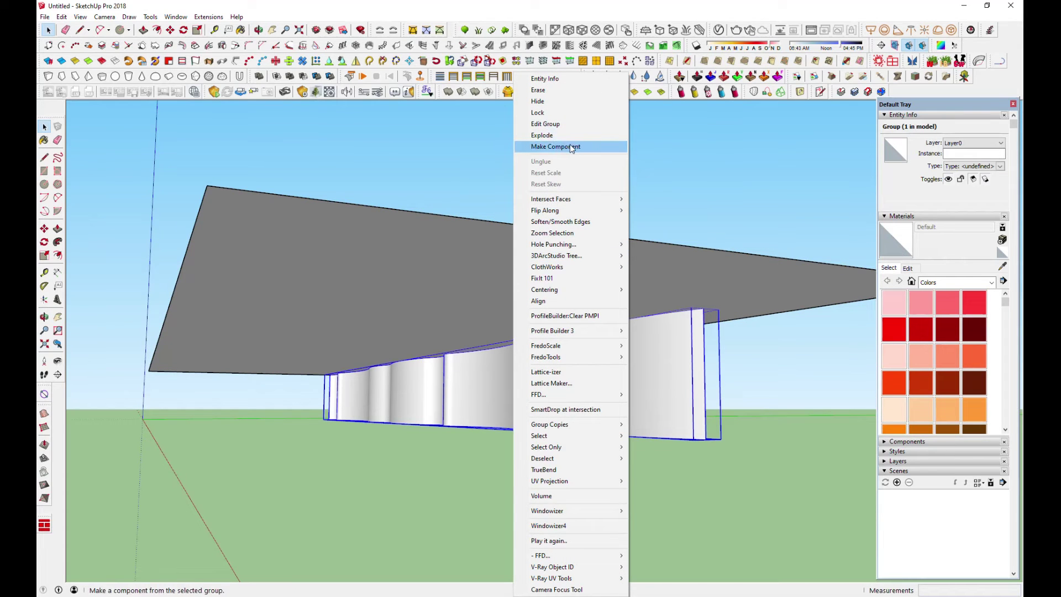
click(569, 146)
click(540, 407)
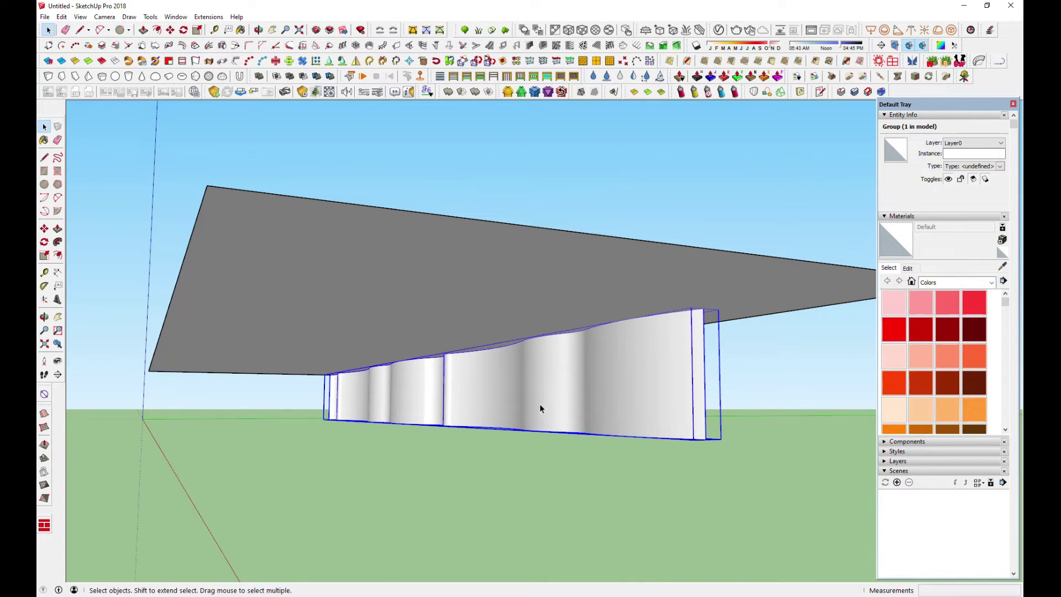
- Play the ClothWorks simulation, orbit around the deforming cloth, and bring up its settings panel
click(363, 76)
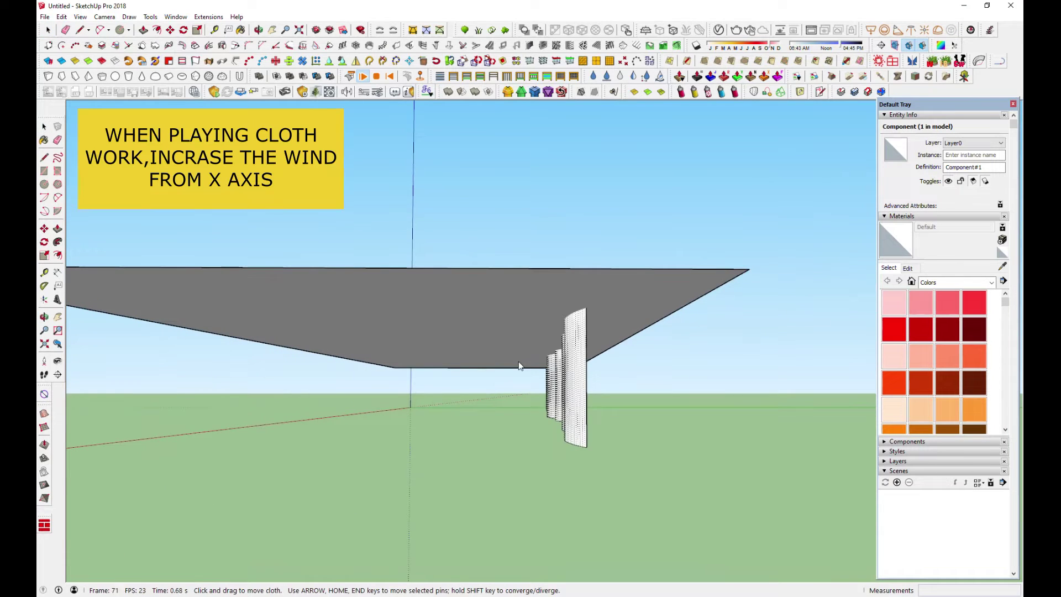
middle_drag(356, 383, 545, 379)
scroll(611, 407, down, 5)
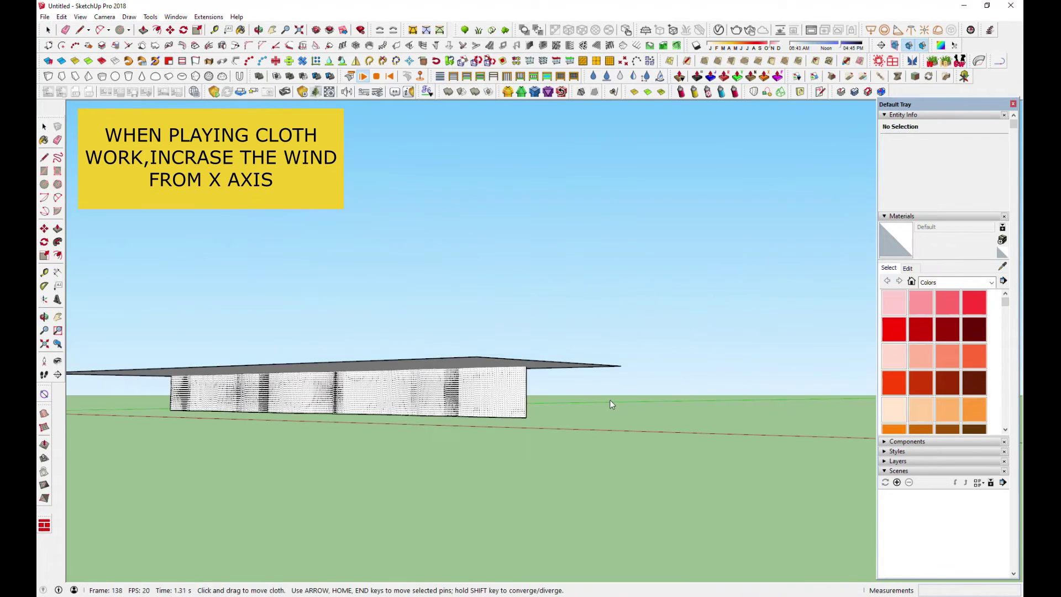
mouse_move(286, 416)
middle_down()
mouse_move(770, 397)
mouse_move(416, 428)
middle_up()
scroll(489, 359, up, 5)
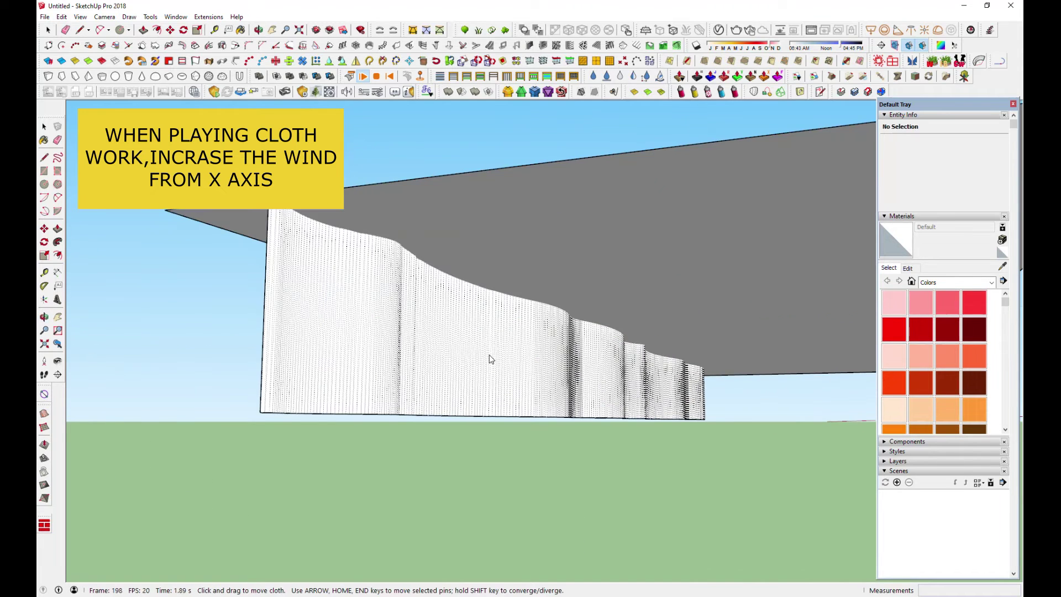
middle_drag(490, 359, 500, 370)
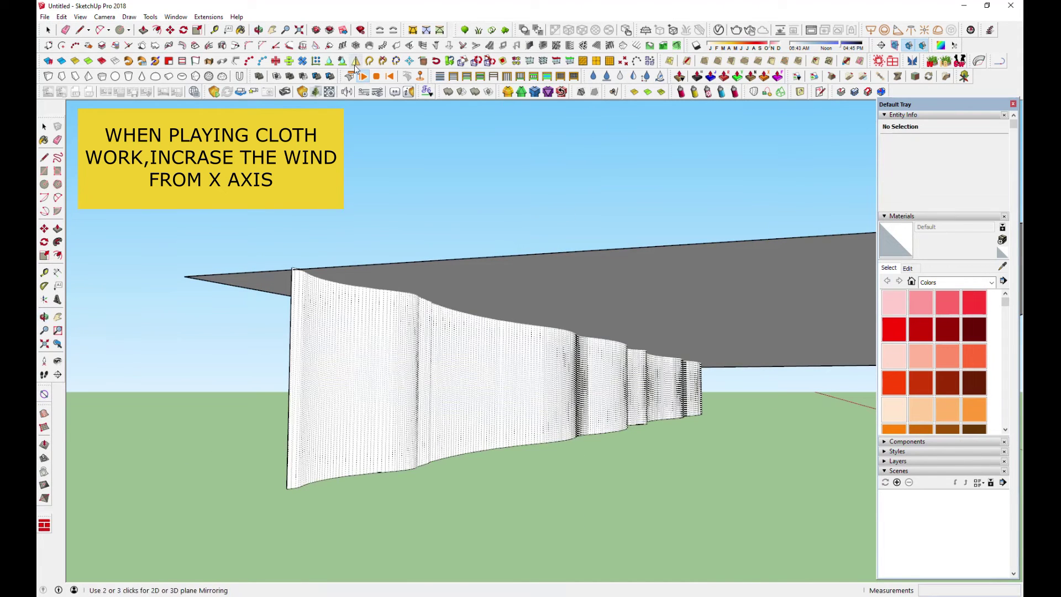
click(350, 77)
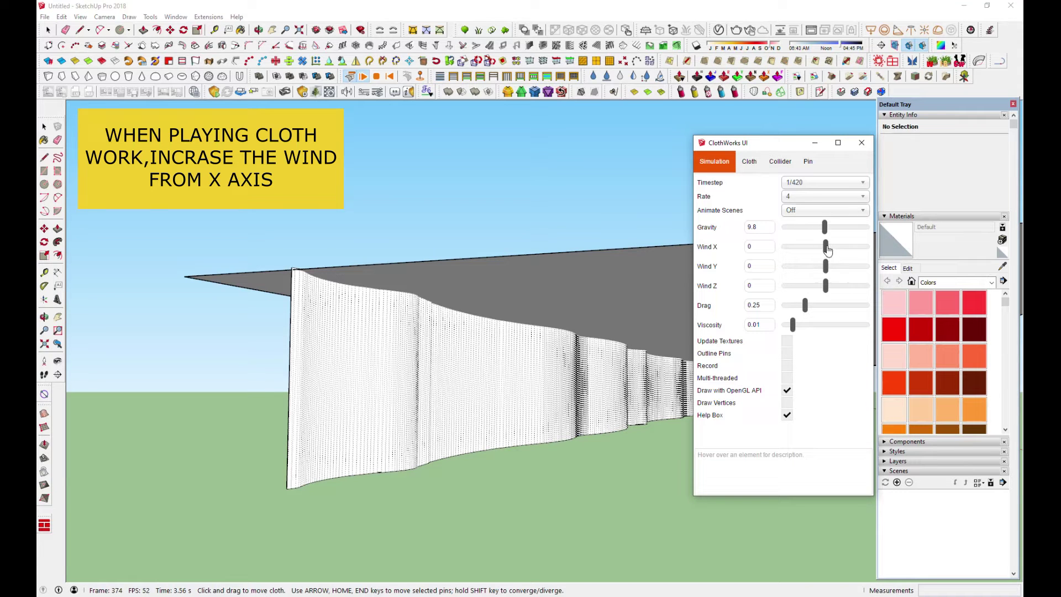
- Set the ClothWorks Wind X to 1.25 and halt the simulation once the cloth bends
drag(827, 249, 829, 249)
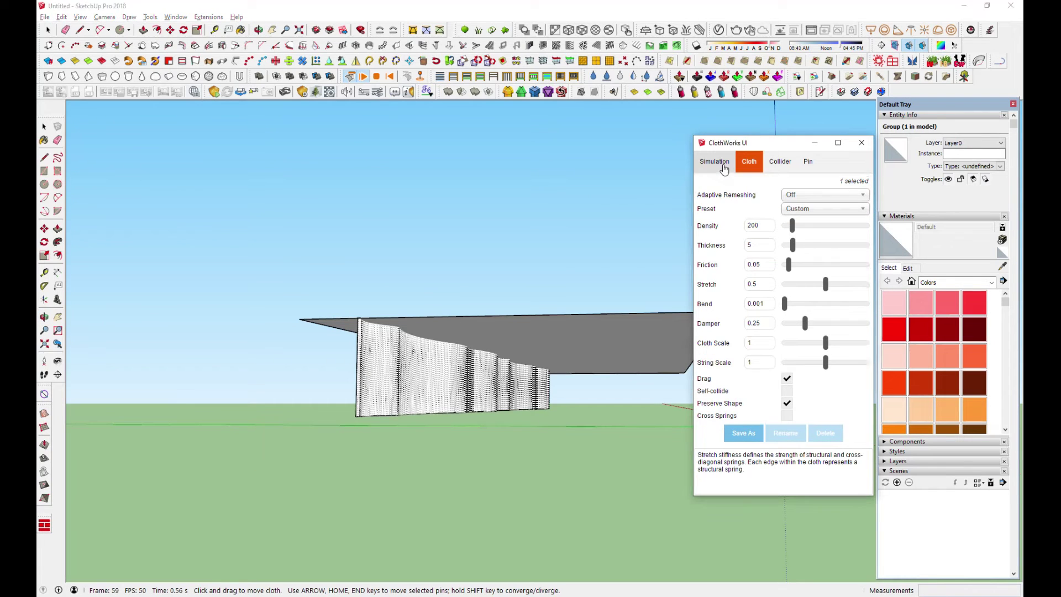
click(724, 169)
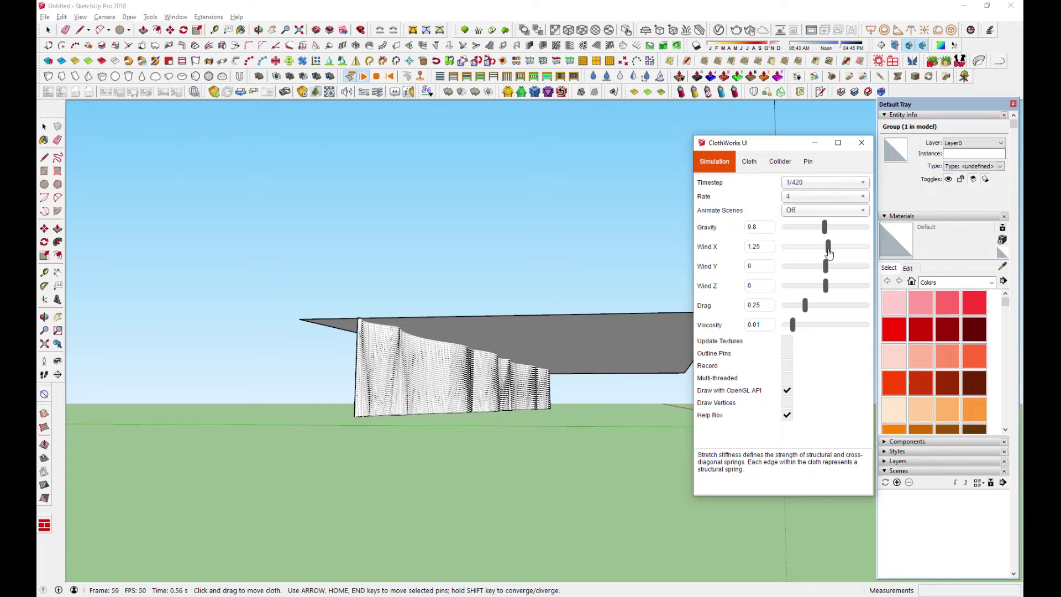
mouse_move(432, 433)
middle_down()
mouse_move(435, 363)
mouse_move(472, 351)
middle_up()
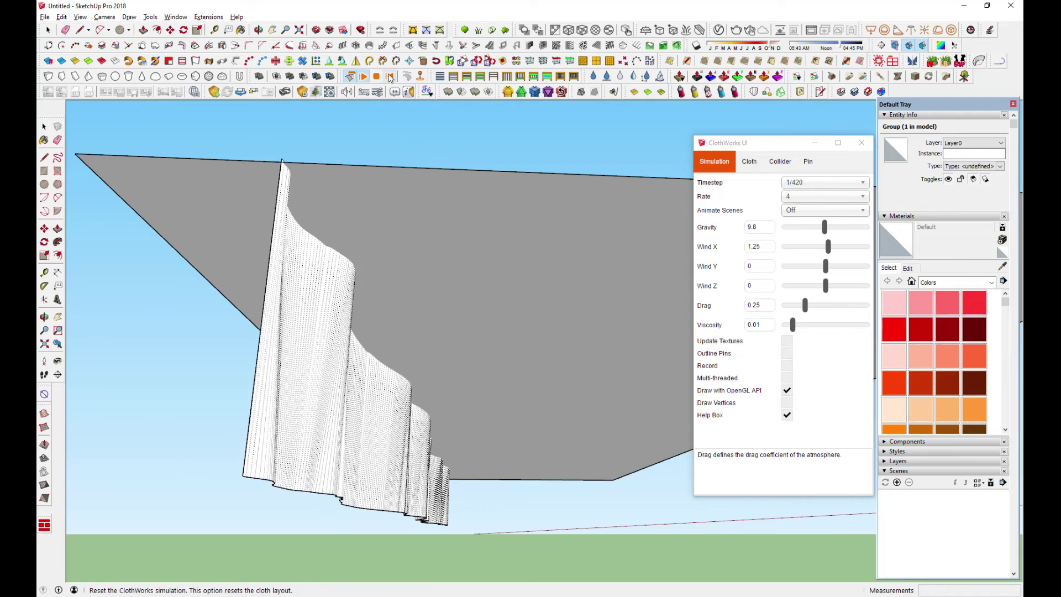
key(space)
mouse_move(472, 383)
middle_down()
mouse_move(436, 346)
mouse_move(439, 437)
mouse_move(438, 333)
mouse_move(420, 486)
mouse_move(428, 442)
mouse_move(464, 417)
mouse_move(360, 407)
mouse_move(418, 433)
mouse_move(434, 358)
middle_up()
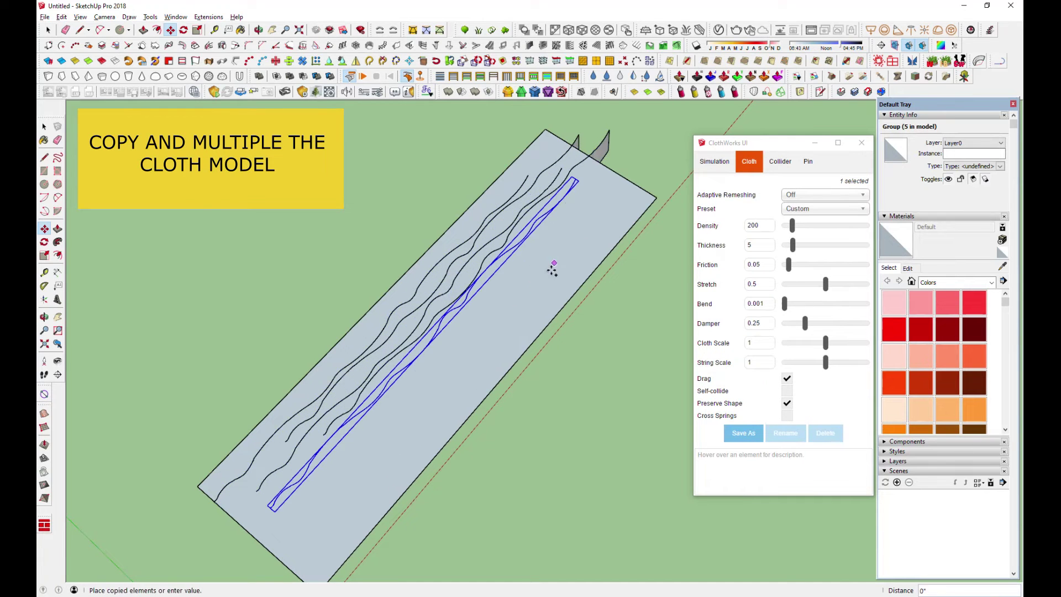
- Place a copy of the wind-deformed cloth fin beside the original
scroll(256, 523, down, 3)
click(256, 524)
middle_drag(256, 524, 639, 398)
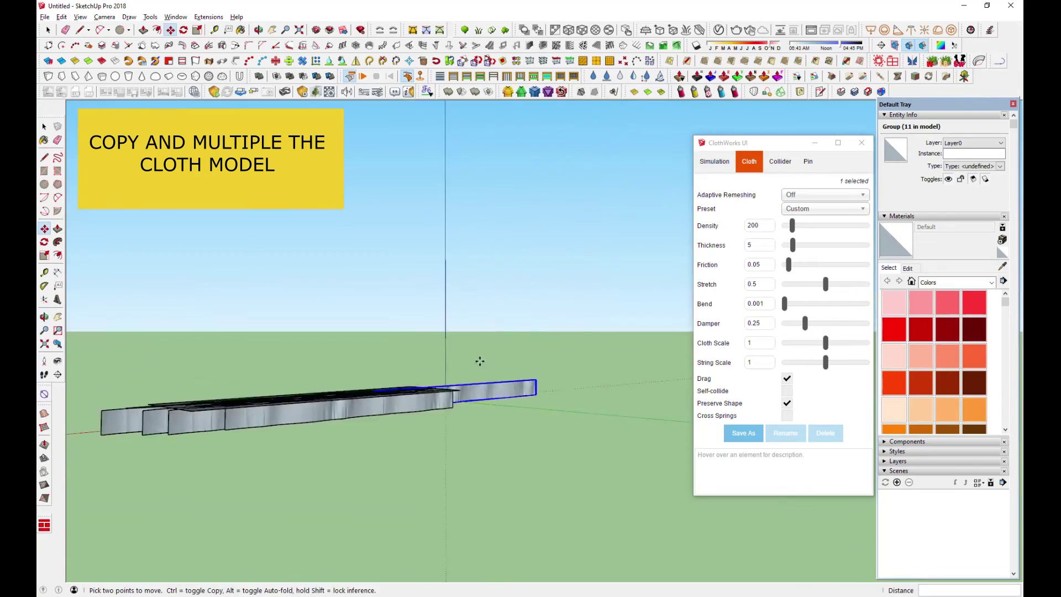
key(s)
scroll(640, 397, up, 3)
mouse_move(639, 397)
middle_down()
mouse_move(441, 188)
mouse_move(267, 327)
middle_up()
- Select a single cloth copy to scale it
key(space)
click(441, 188)
click(267, 327)
key(s)
scroll(269, 429, up, 2)
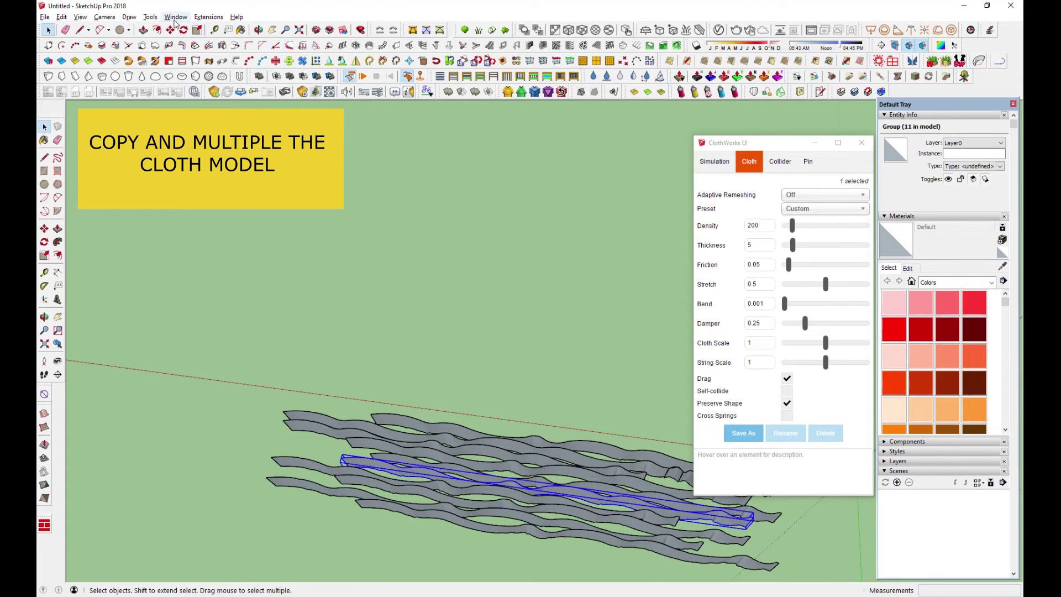
mouse_move(344, 461)
middle_down()
mouse_move(373, 436)
mouse_move(284, 353)
middle_up()
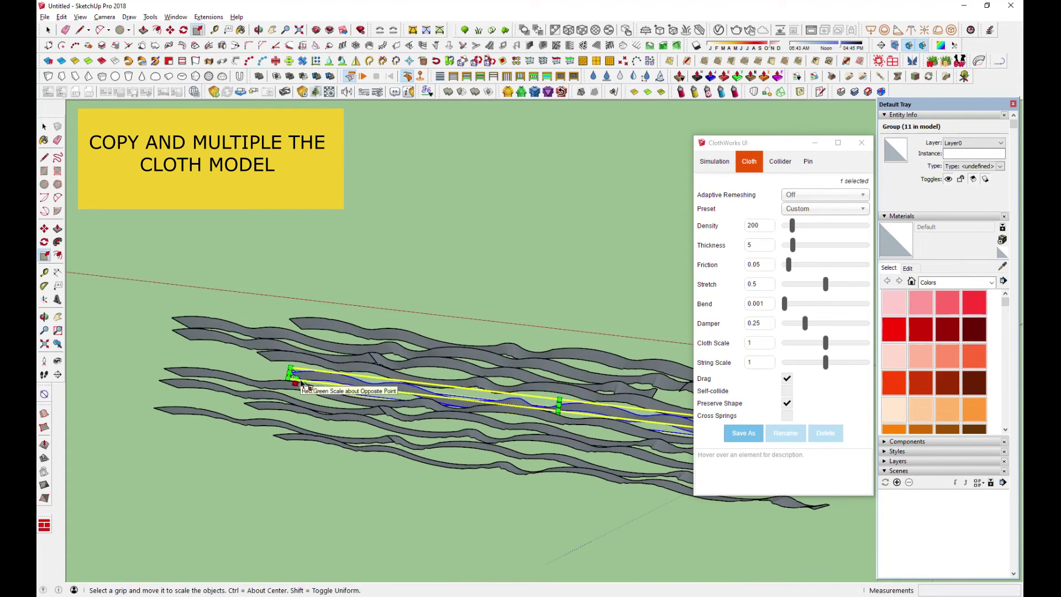
key(space)
- Place another cloth copy and stretch it about 1.16 times along the red axis
key(m)
click(284, 355)
click(178, 343)
key(s)
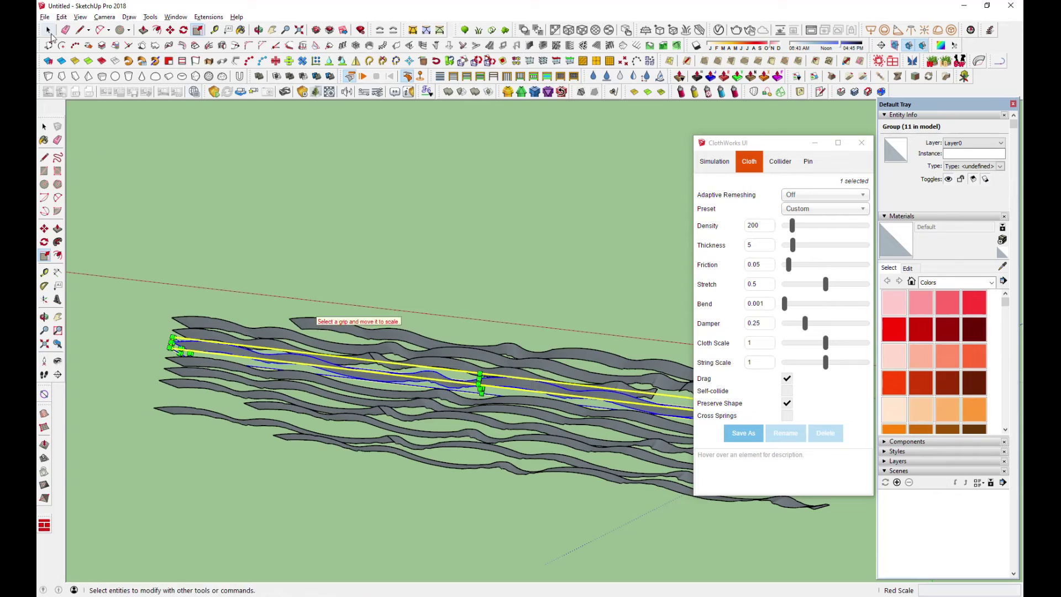
click(42, 123)
key(s)
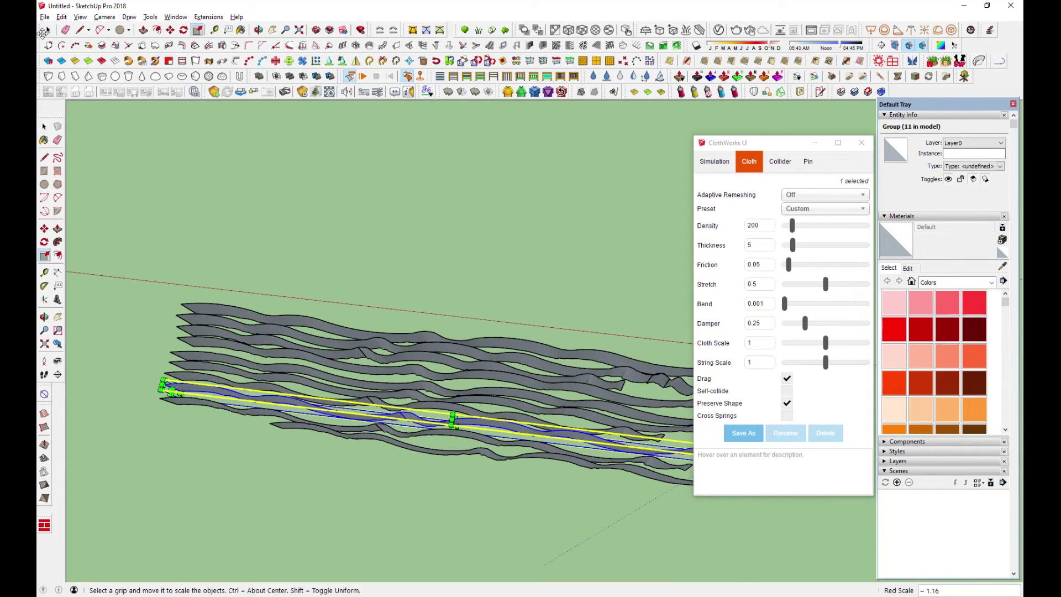
key(space)
- Select all eleven cloth fins and bring up their context menu
key(space)
mouse_move(206, 386)
middle_down()
mouse_move(449, 236)
mouse_move(396, 408)
middle_up()
key(ctrl+a)
right_click(396, 408)
- Make the eleven selected fins into one group
click(395, 408)
click(393, 473)
click(485, 308)
mouse_move(485, 308)
middle_down()
mouse_move(187, 372)
mouse_move(489, 377)
mouse_move(426, 516)
mouse_move(378, 504)
middle_up()
key(space)
- Copy the fin group beside and below the original to widen the array
key(shift+z)
drag(351, 232, 493, 443)
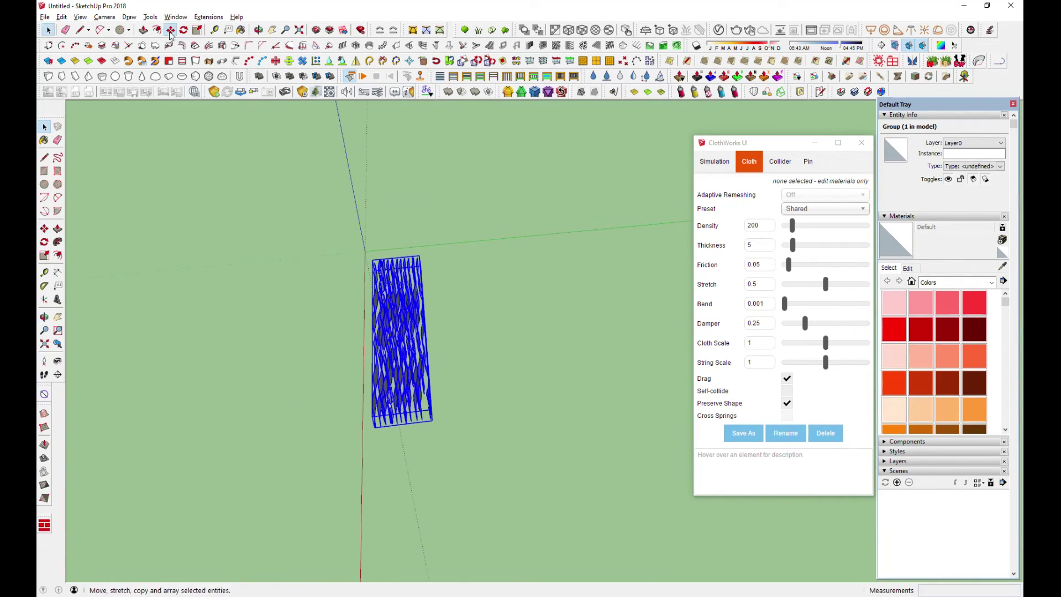
middle_drag(459, 436, 554, 506)
key(ctrl)
click(274, 516)
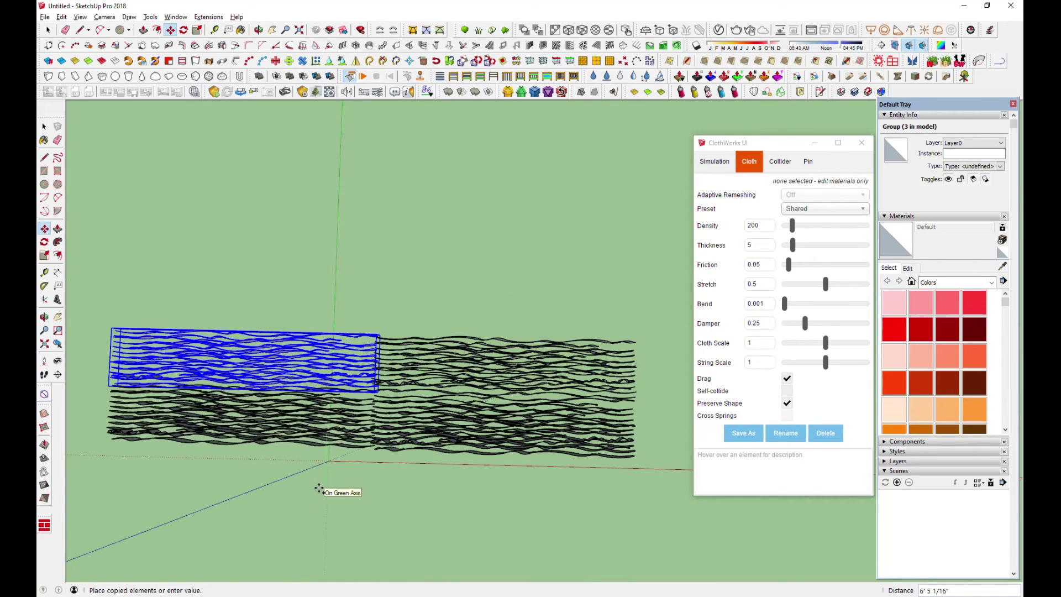
click(320, 490)
- Draw a rectangle across the fin array and extrude it into a 10 1/4" slab
key(r)
click(631, 454)
key(p)
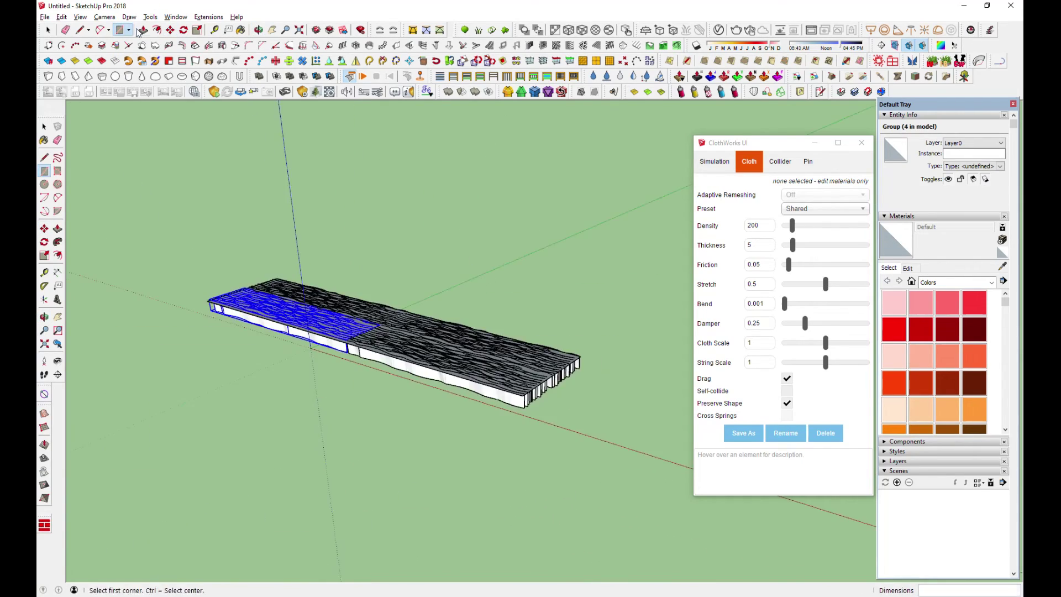
mouse_move(315, 449)
middle_down()
mouse_move(495, 334)
mouse_move(422, 402)
mouse_move(386, 331)
middle_up()
click(272, 30)
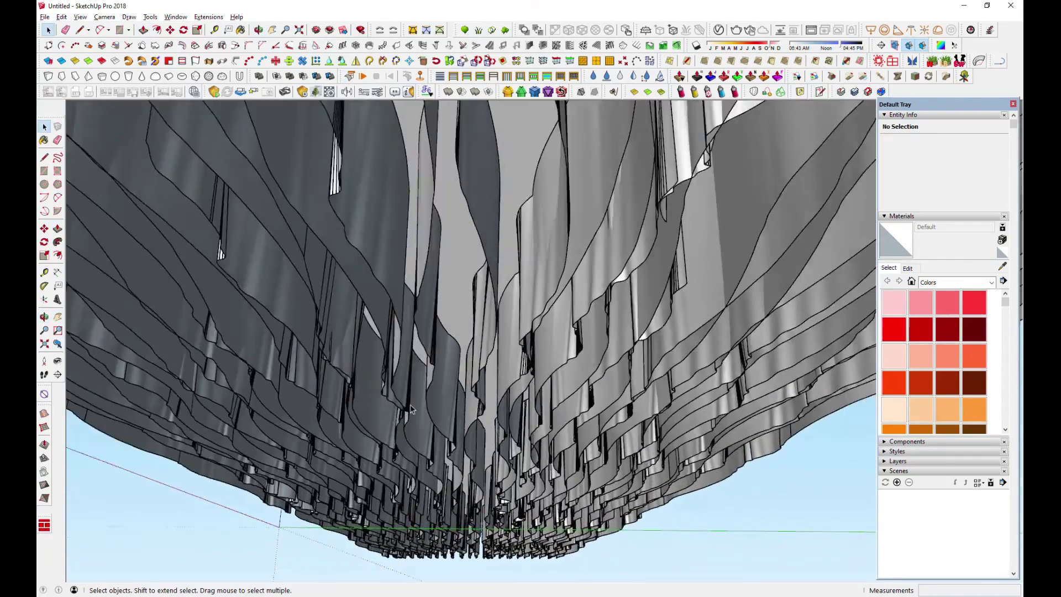